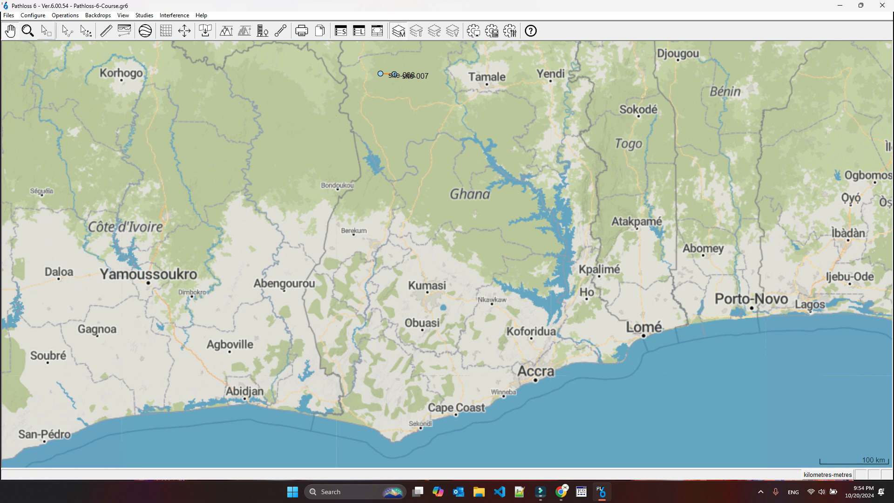
# Open the antenna data file index and import the DA6-15A antenna file from the RFS 015 folder
pyautogui.click(33, 15)
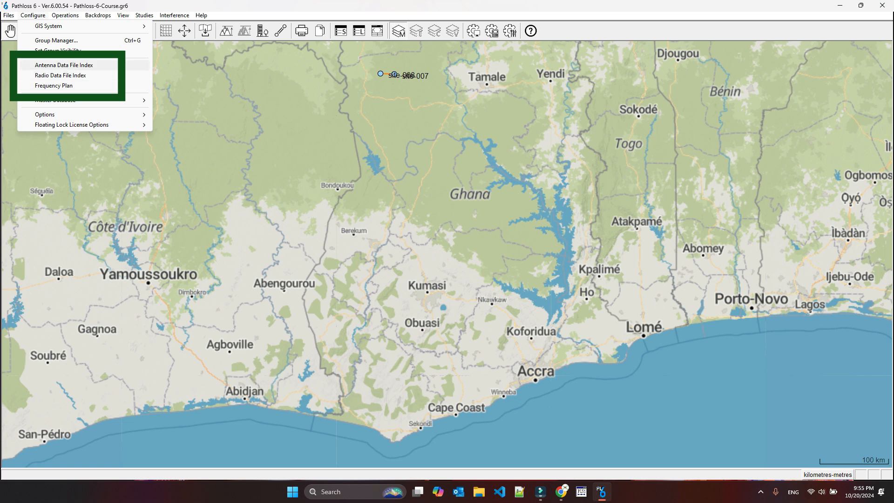
pyautogui.click(64, 65)
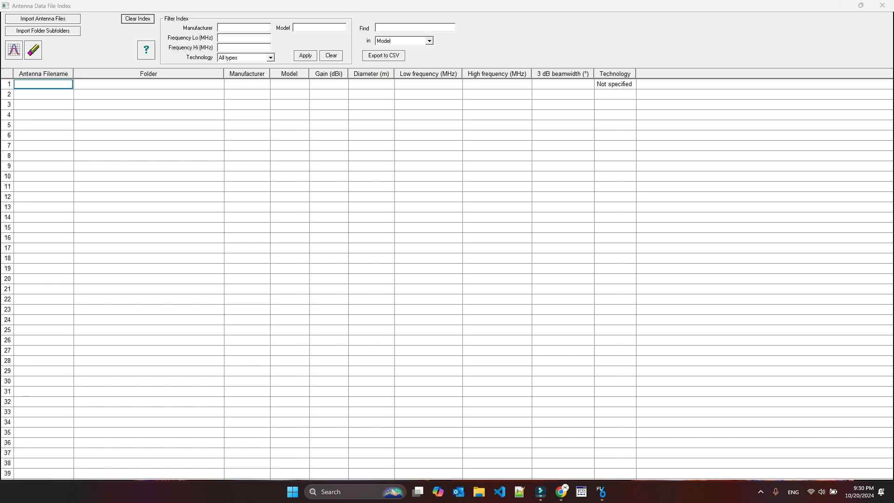
pyautogui.click(43, 19)
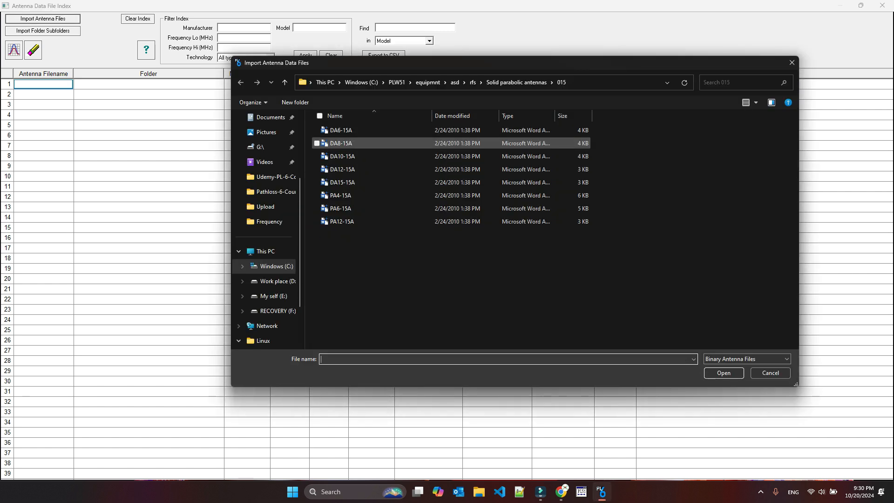
pyautogui.doubleClick(341, 130)
pyautogui.press('Return')
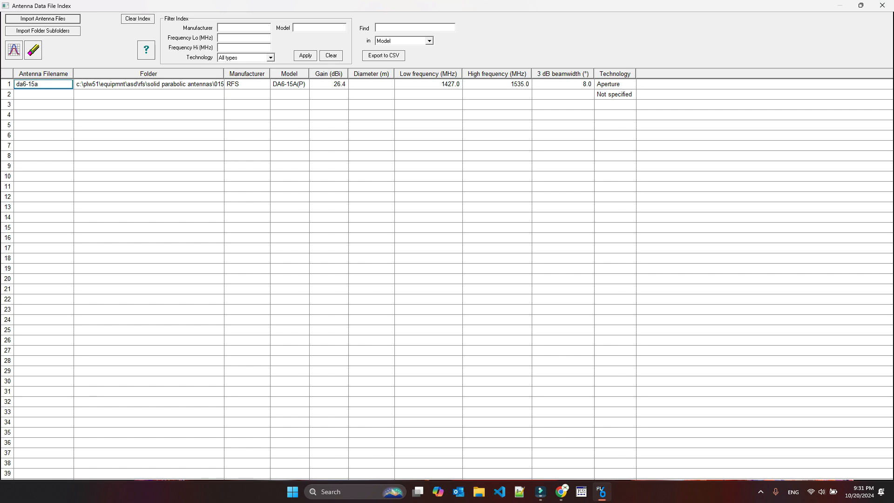
# Start an antenna import by folder with subfolders and browse to the asd folder, checking the contents of rfs
pyautogui.click(43, 31)
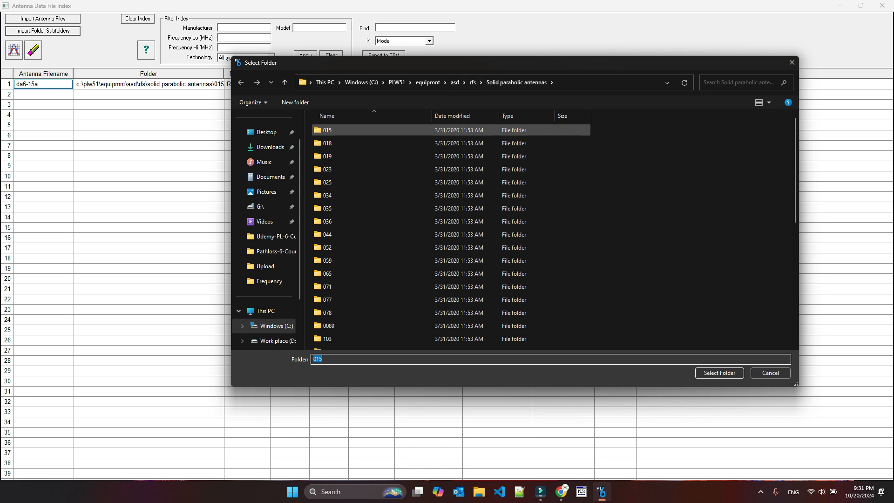
pyautogui.doubleClick(326, 131)
pyautogui.click(473, 82)
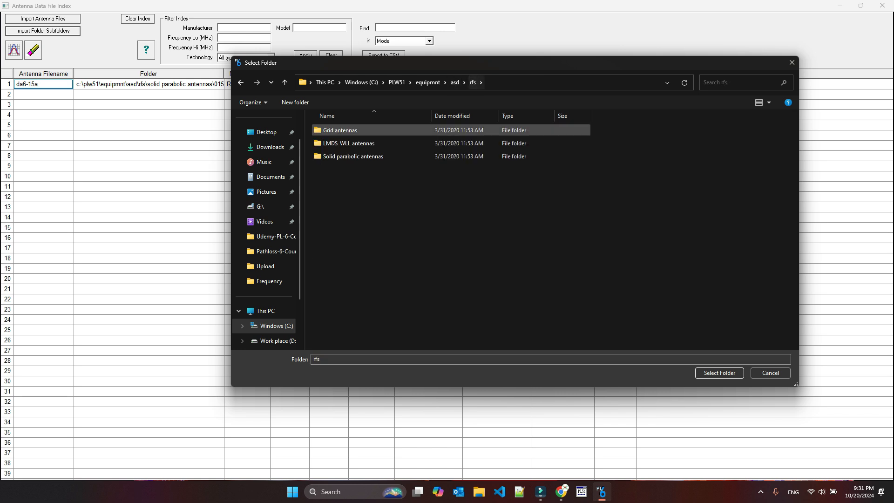
pyautogui.click(455, 83)
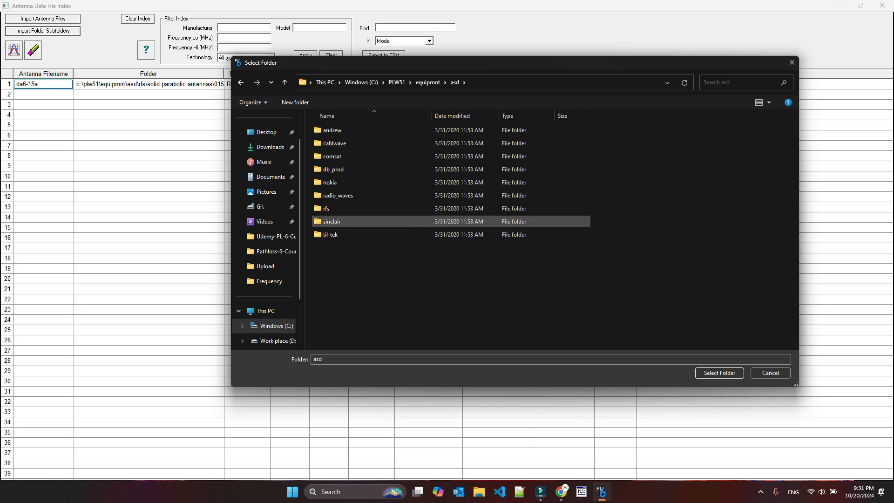
pyautogui.click(336, 208)
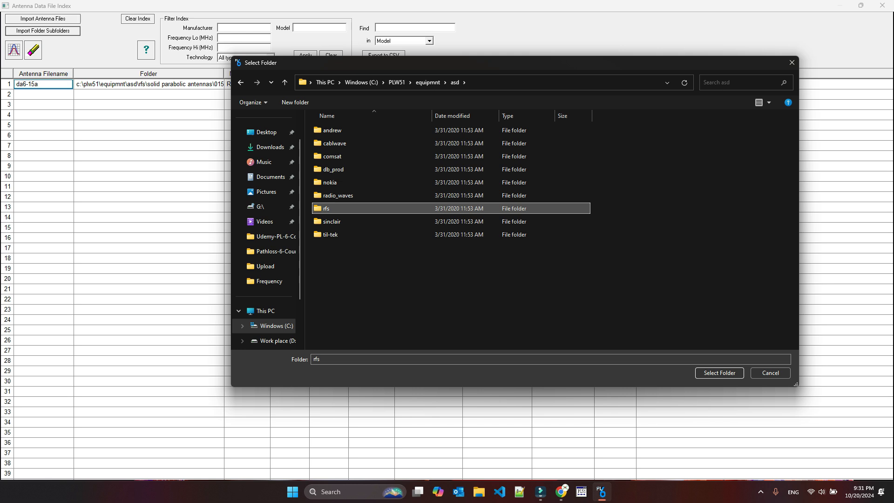
pyautogui.press('Return')
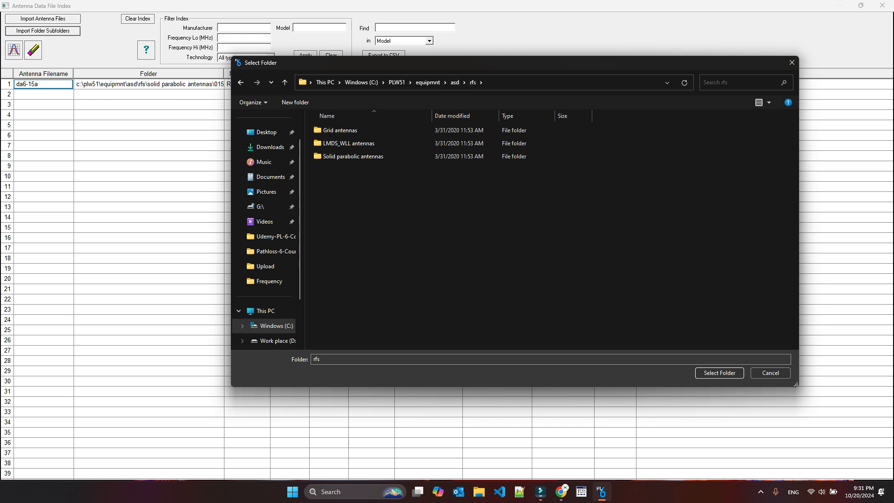
pyautogui.click(455, 82)
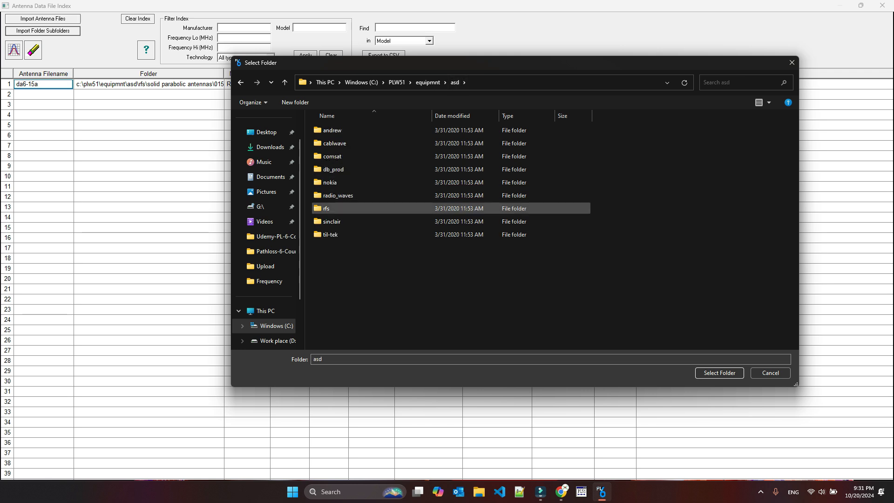
# Look inside the nokia folder and its 23GHz subfolder, and import the whole nokia folder into the antenna index
pyautogui.click(360, 182)
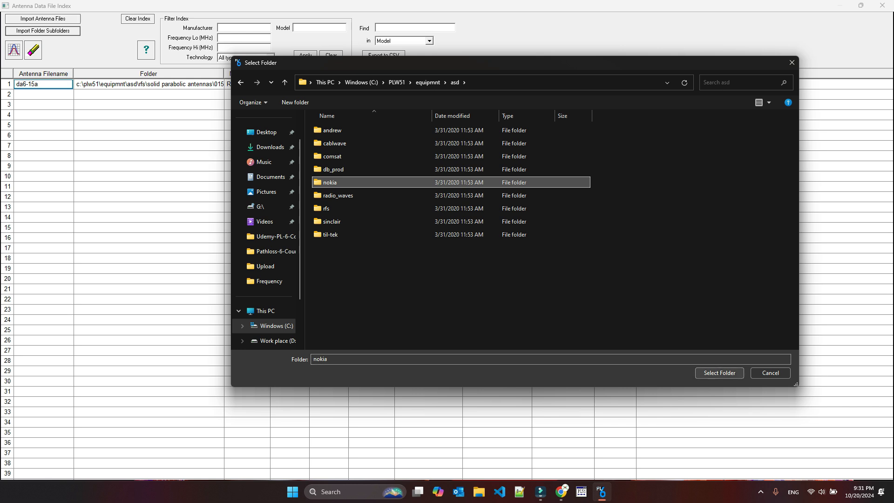
pyautogui.press('Return')
pyautogui.doubleClick(331, 183)
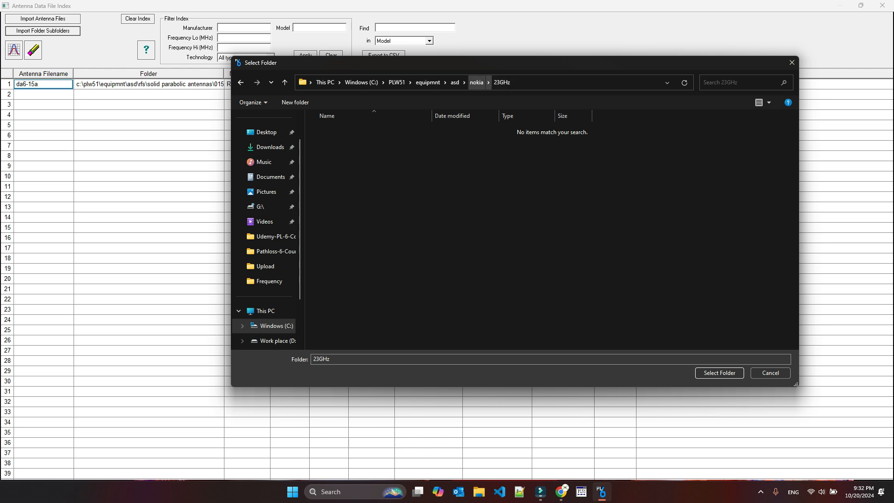
pyautogui.click(476, 82)
pyautogui.click(454, 83)
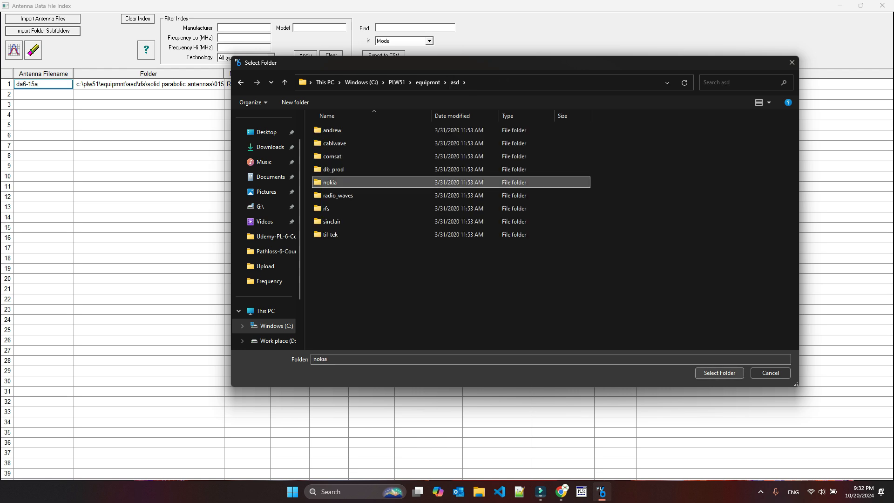
pyautogui.click(719, 372)
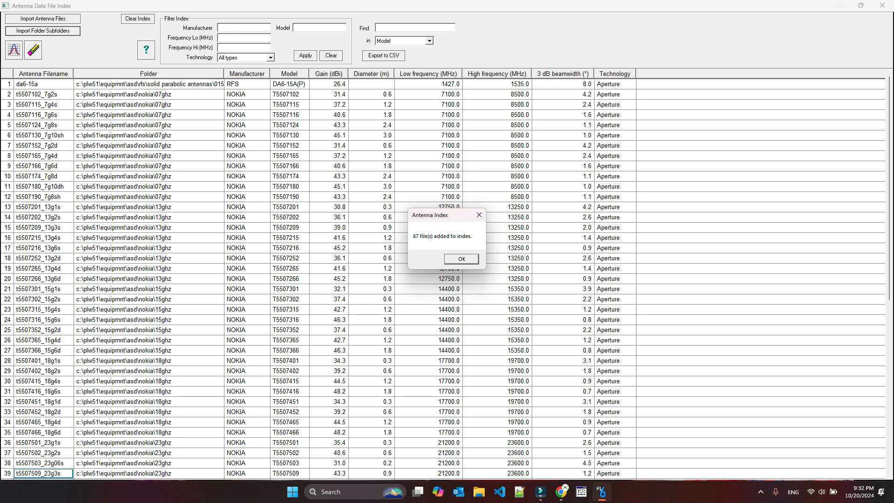
pyautogui.press('Return')
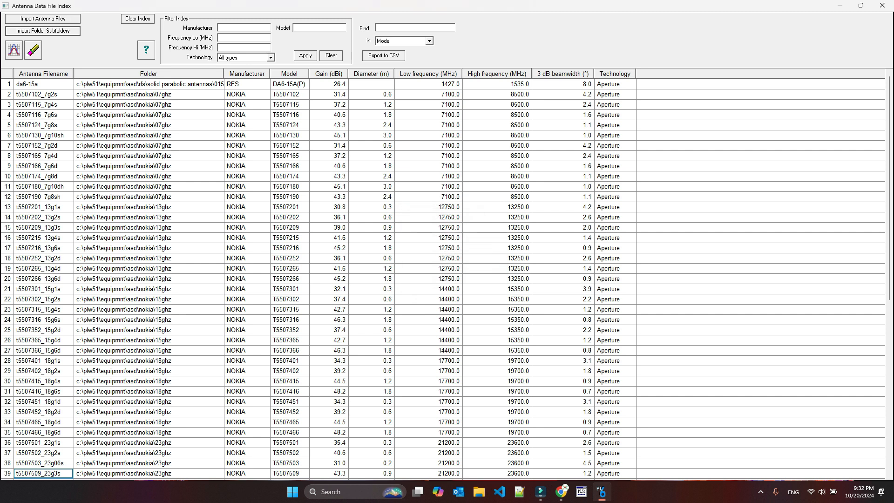
# Examine each column of the T5507102 antenna's entry, from file name to technology, and look through the whole index list
pyautogui.click(44, 95)
pyautogui.click(149, 95)
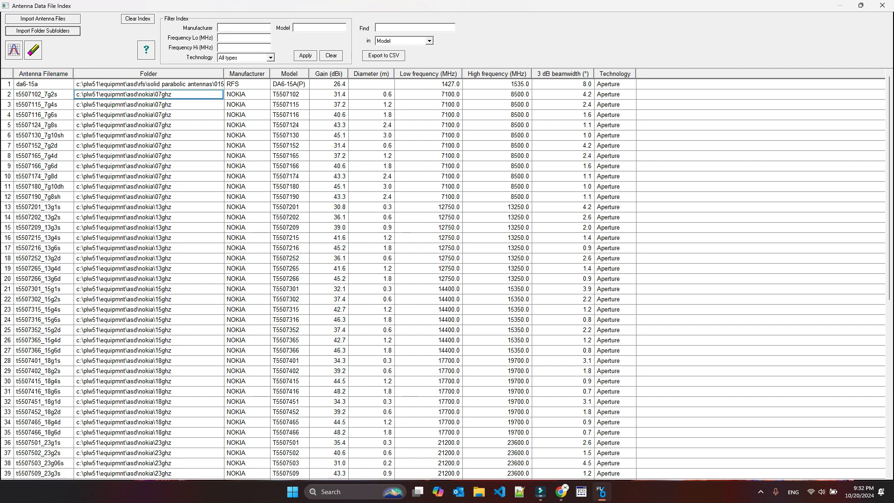
pyautogui.click(246, 95)
pyautogui.click(289, 94)
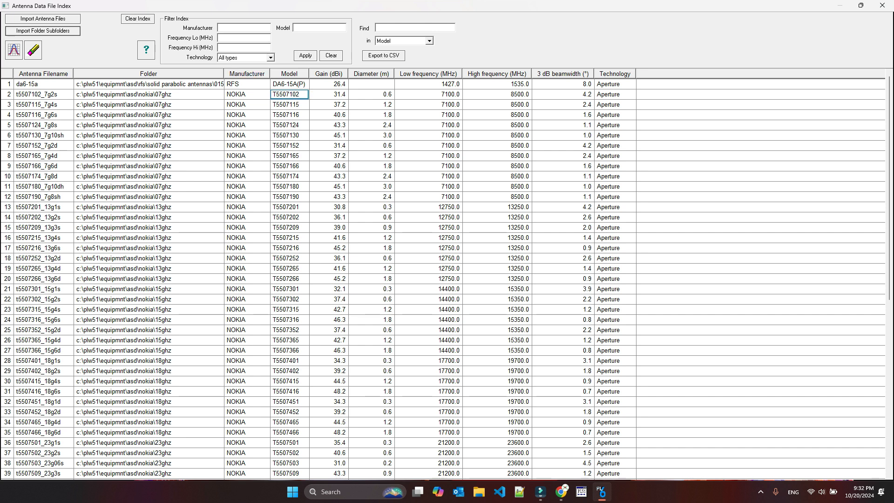
pyautogui.click(329, 94)
pyautogui.click(371, 95)
pyautogui.click(429, 95)
pyautogui.click(497, 95)
pyautogui.click(563, 94)
pyautogui.click(614, 95)
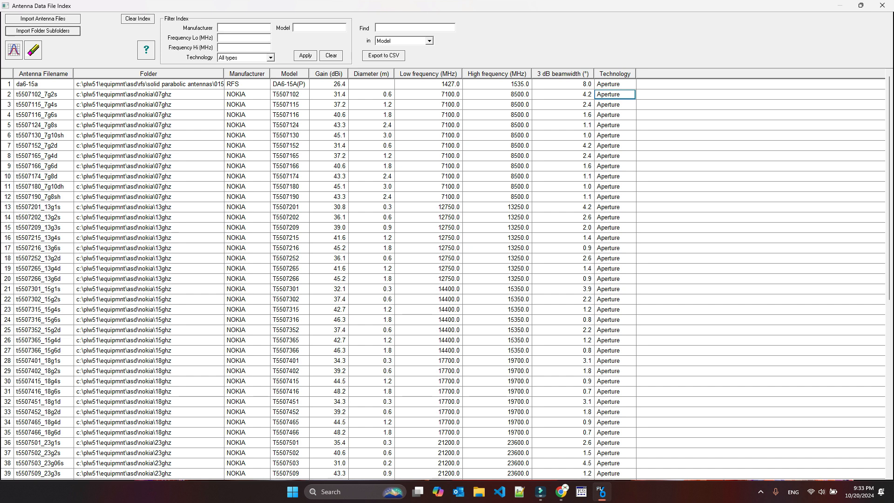
pyautogui.scroll(-10, 442, 278)
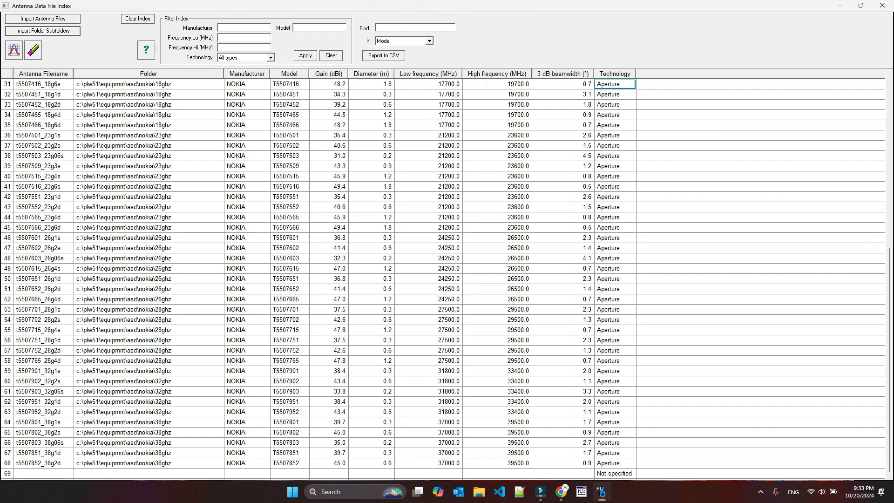
pyautogui.scroll(10, 443, 278)
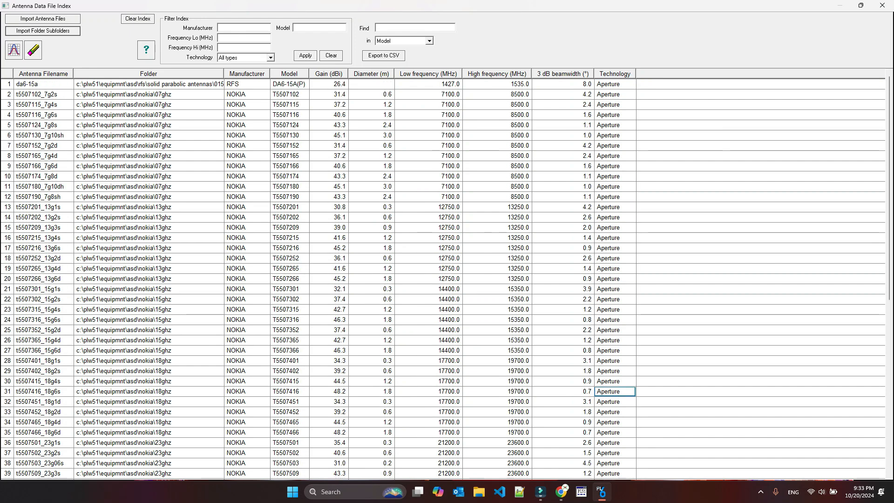
# Close the antenna index, save the current project and start a new empty one
pyautogui.click(882, 5)
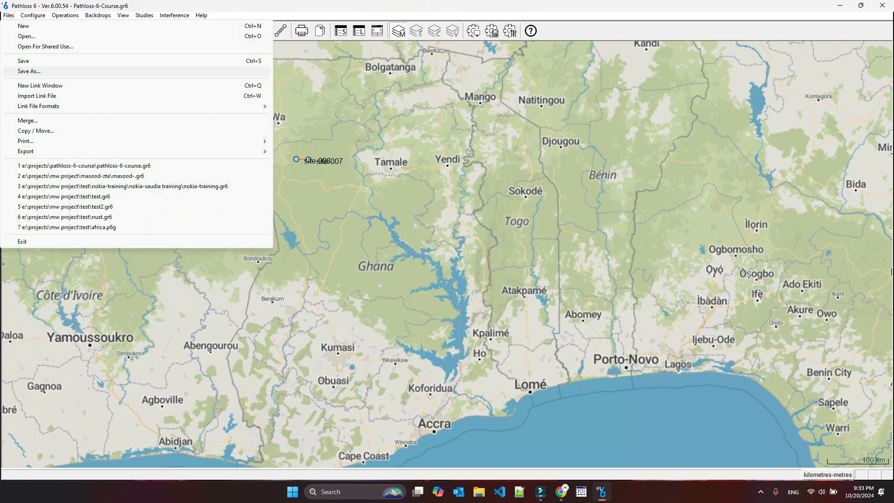
pyautogui.click(36, 61)
pyautogui.click(8, 15)
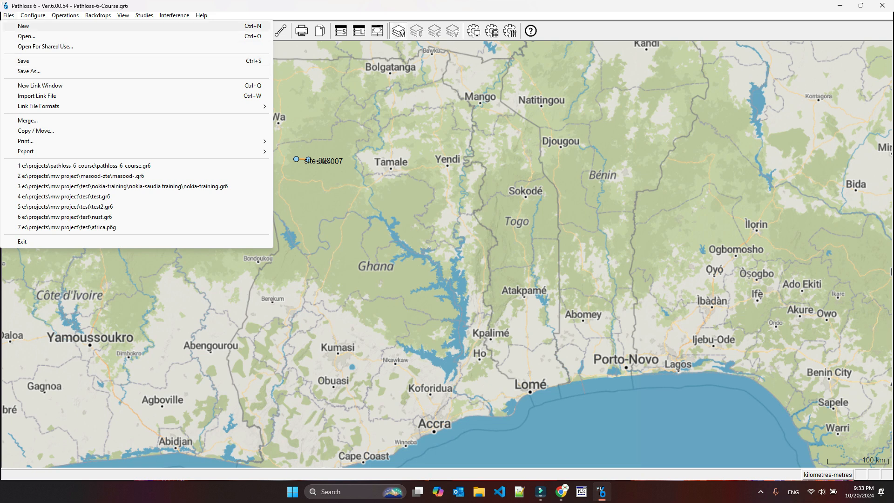
pyautogui.click(23, 27)
# Reopen the recent project pathloss-6-course.gr6 and bring its sites into a wider map view
pyautogui.click(8, 15)
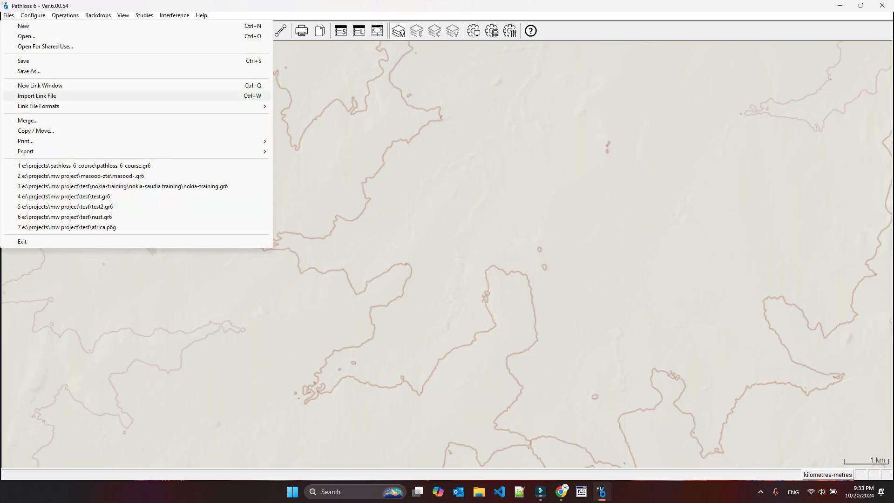
pyautogui.click(83, 165)
pyautogui.click(449, 263)
pyautogui.scroll(-3, 448, 259)
# Open the antenna data file index of the reopened project and check the full list of imported antennas
pyautogui.click(33, 15)
pyautogui.click(56, 64)
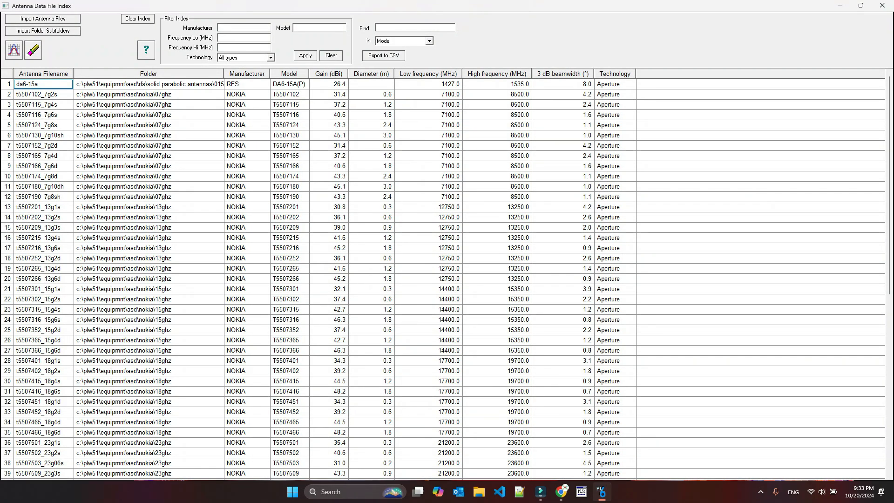
pyautogui.scroll(-10, 317, 196)
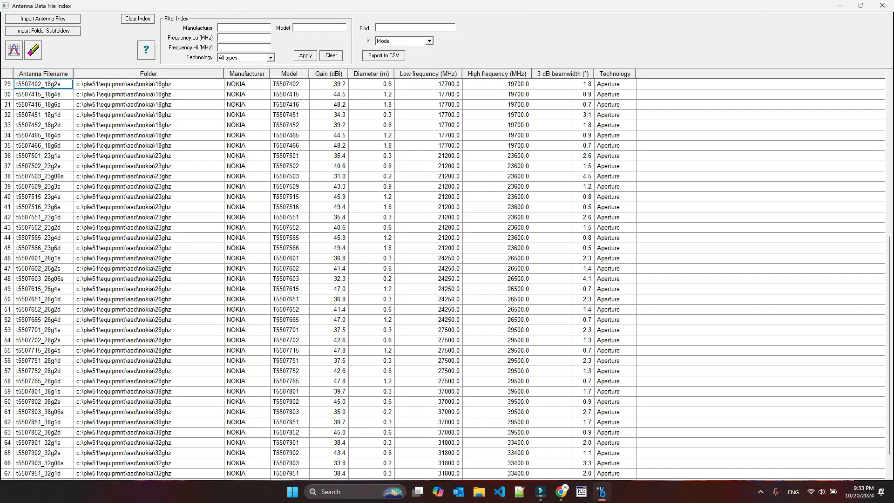
pyautogui.scroll(10, 317, 196)
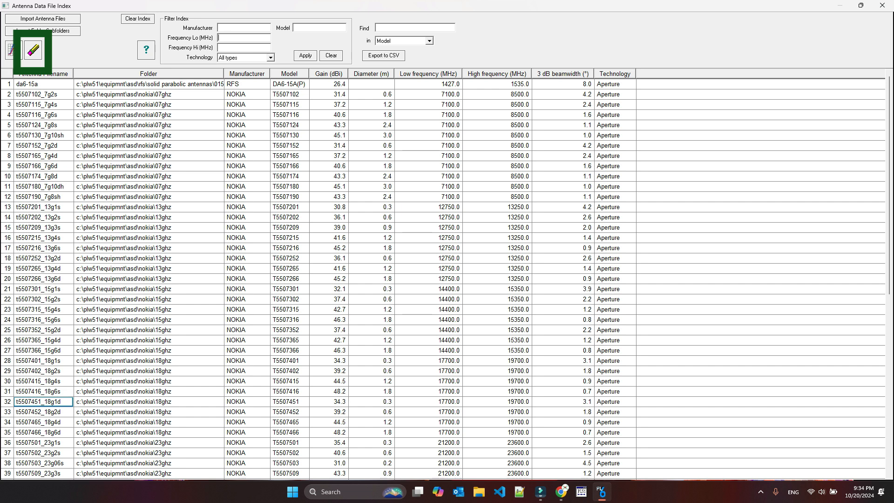
# Delete the t5507201_13g1s and t5507952_32g2d antennas from the index
pyautogui.click(8, 207)
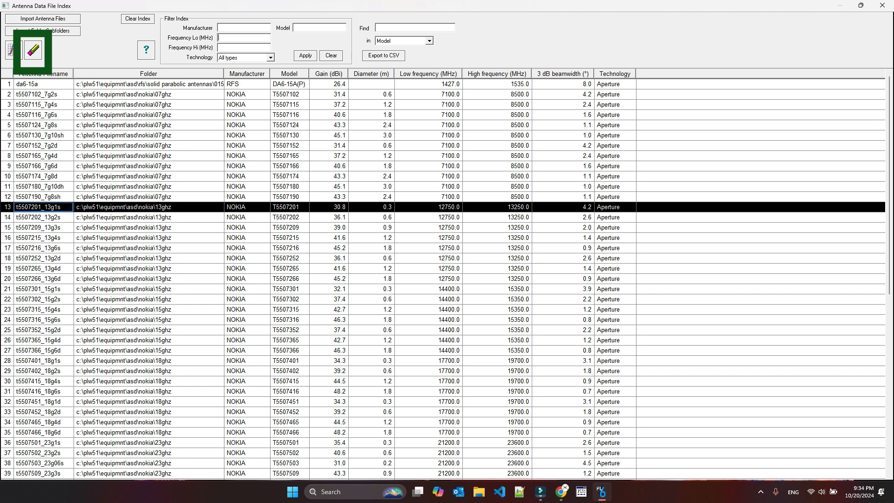
pyautogui.click(33, 49)
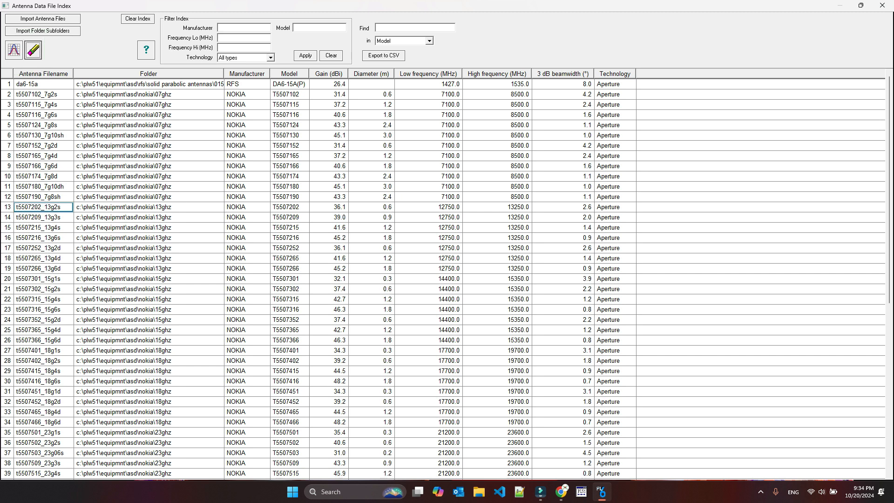
pyautogui.scroll(-10, 443, 280)
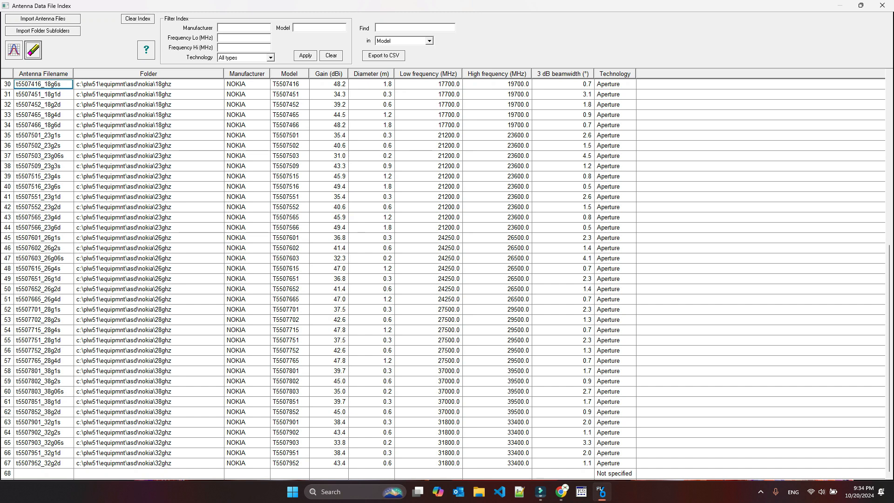
pyautogui.click(8, 463)
pyautogui.click(33, 50)
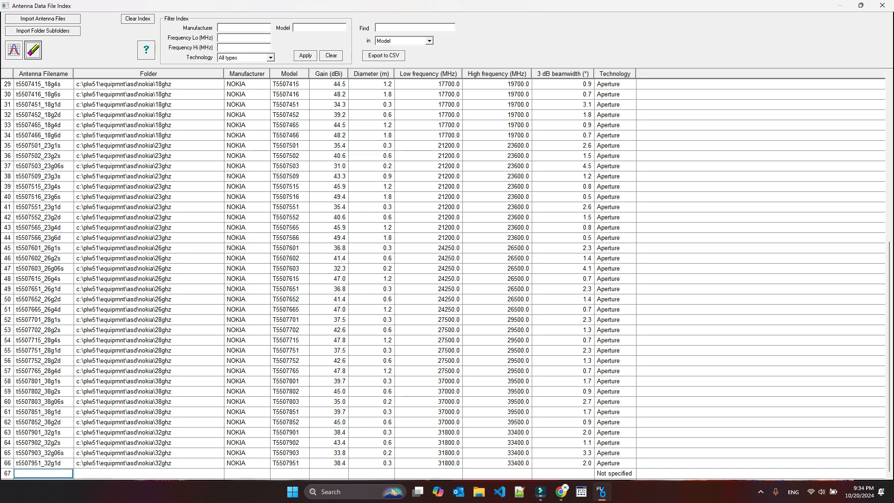
# View the antenna pattern plot of t5507115_7g4s and return to the index
pyautogui.scroll(9, 443, 279)
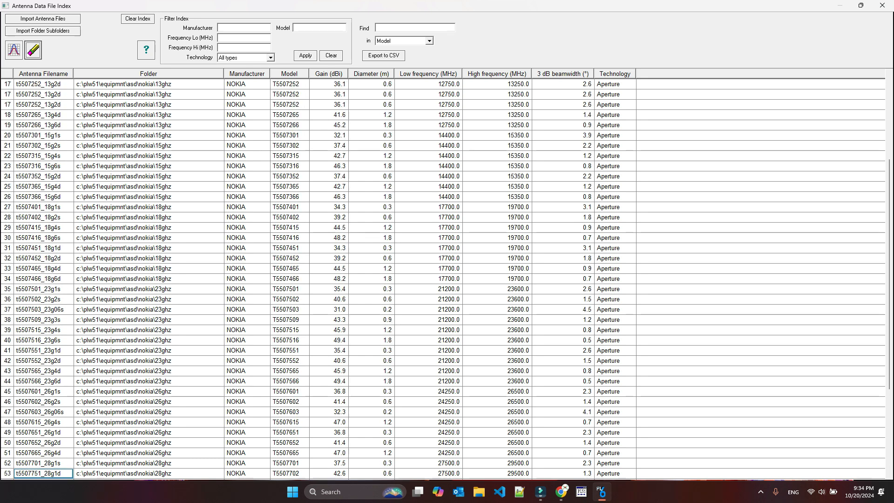
pyautogui.click(43, 105)
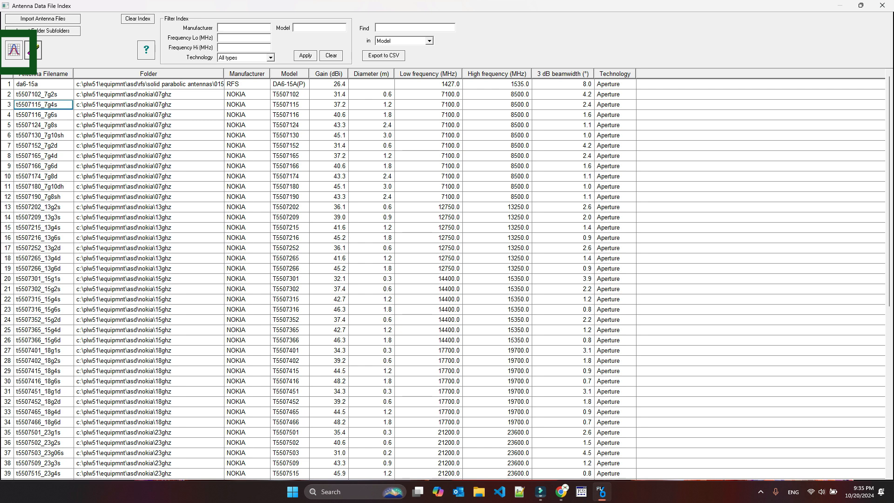
pyautogui.click(14, 50)
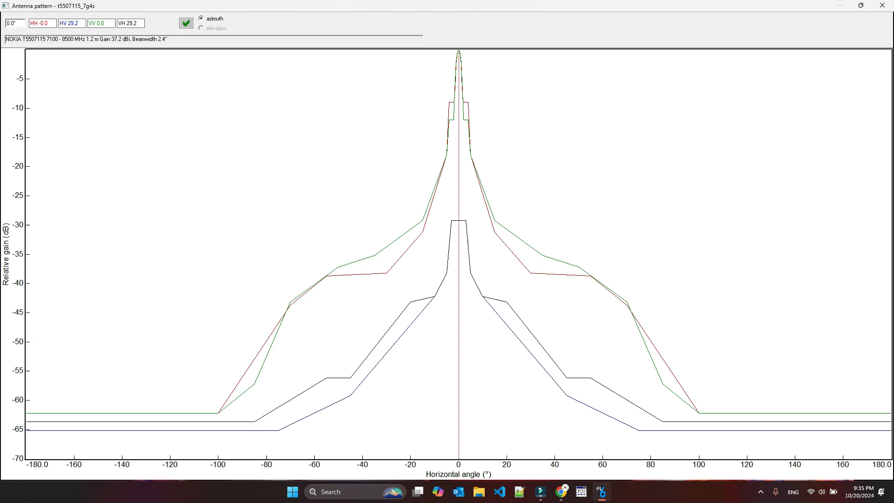
pyautogui.click(882, 5)
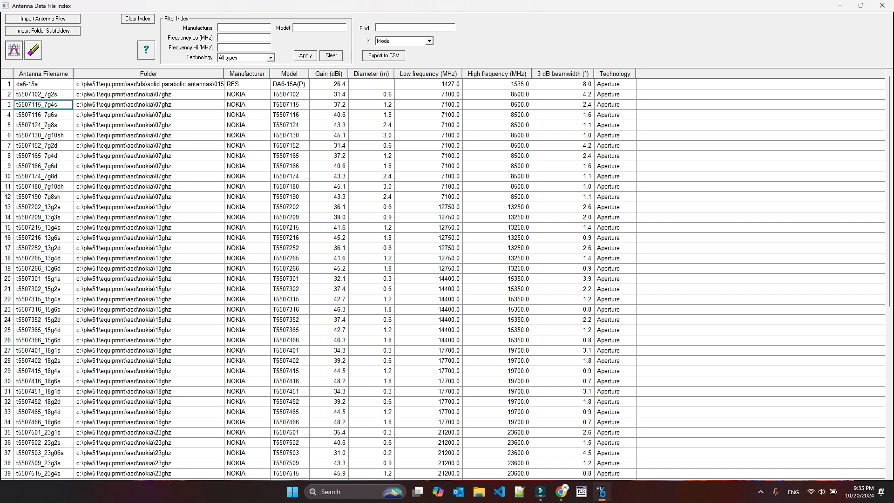
# Filter the antenna index to the manufacturer NOKIA
pyautogui.write('NOKIA')
pyautogui.click(305, 55)
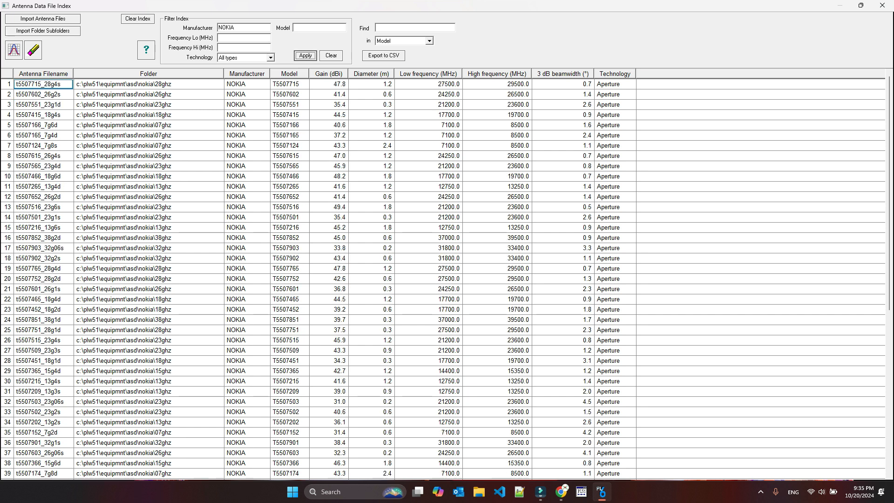
# Narrow the NOKIA antenna list to a frequency range of 7000 to 7500 MHz
pyautogui.click(239, 37)
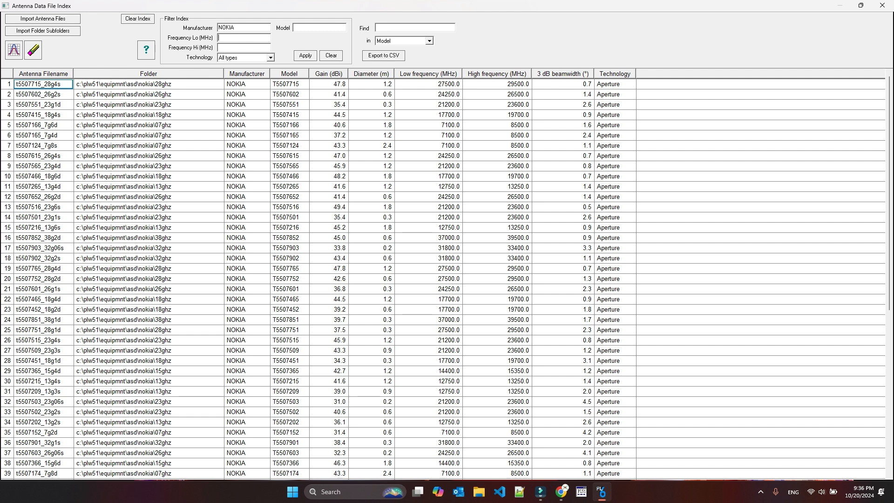
pyautogui.write('70007500')
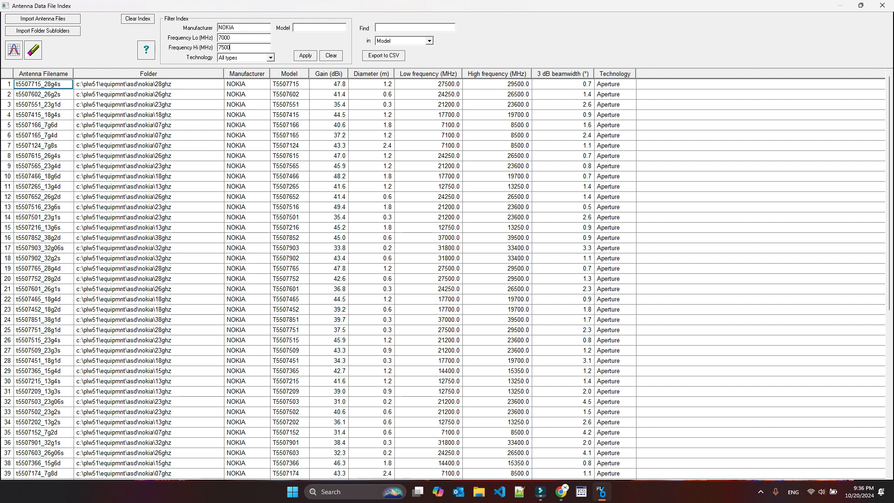
pyautogui.click(305, 56)
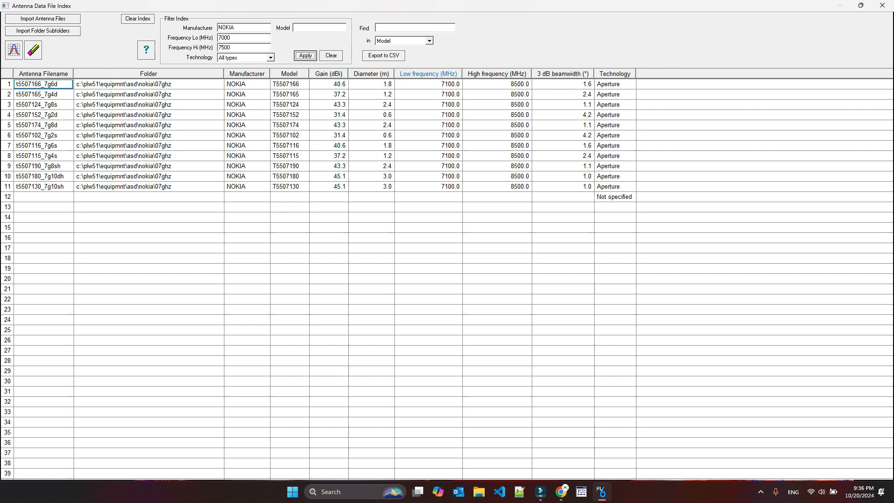
# Filter the NOKIA antennas to the frequency range 8000 to 8500 MHz
pyautogui.moveTo(222, 38); pyautogui.dragTo(218, 38)
pyautogui.write('8')
pyautogui.moveTo(222, 47); pyautogui.dragTo(218, 47)
pyautogui.write('8')
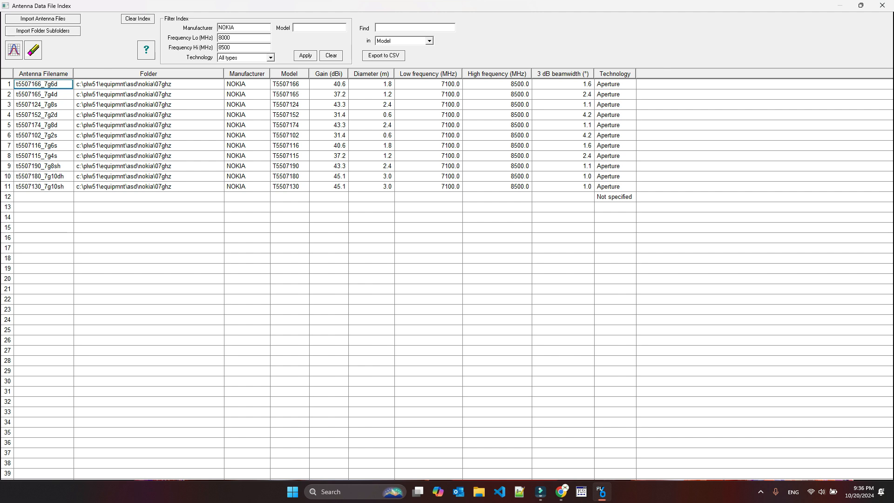
pyautogui.click(305, 55)
# Filter the NOKIA antennas to the frequency range 9000 to 9400 MHz
pyautogui.moveTo(222, 37); pyautogui.dragTo(218, 38)
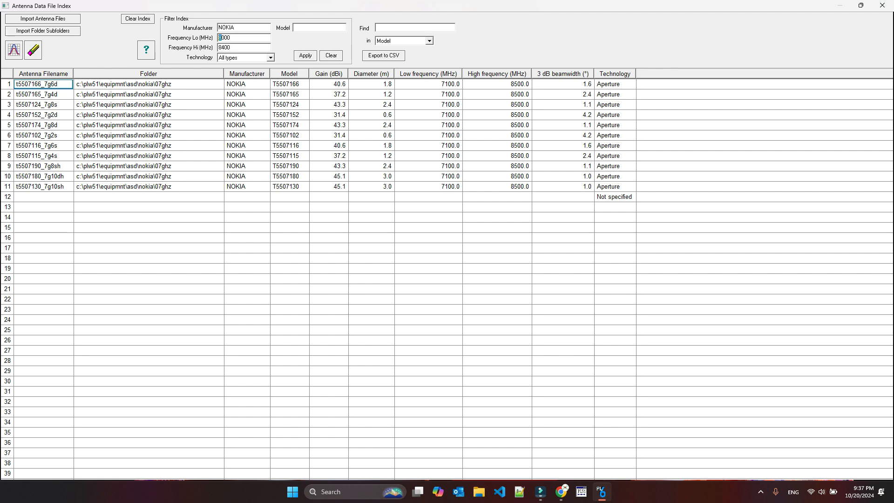
pyautogui.write('94')
pyautogui.click(305, 55)
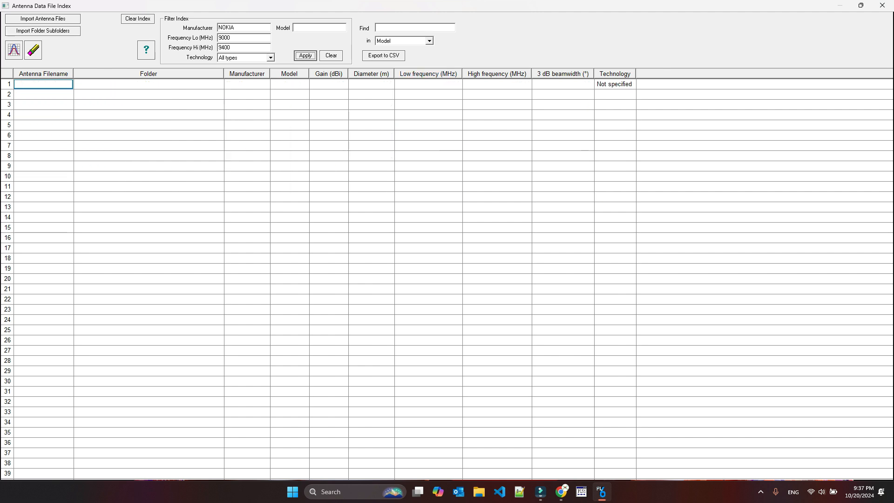
# Filter the NOKIA antennas to 7000 to 7400 MHz and look at the available technology filter options
pyautogui.moveTo(223, 37); pyautogui.dragTo(218, 47)
pyautogui.write('7')
pyautogui.write('3')
pyautogui.moveTo(222, 48); pyautogui.dragTo(218, 47)
pyautogui.write('7')
pyautogui.click(305, 55)
pyautogui.click(270, 57)
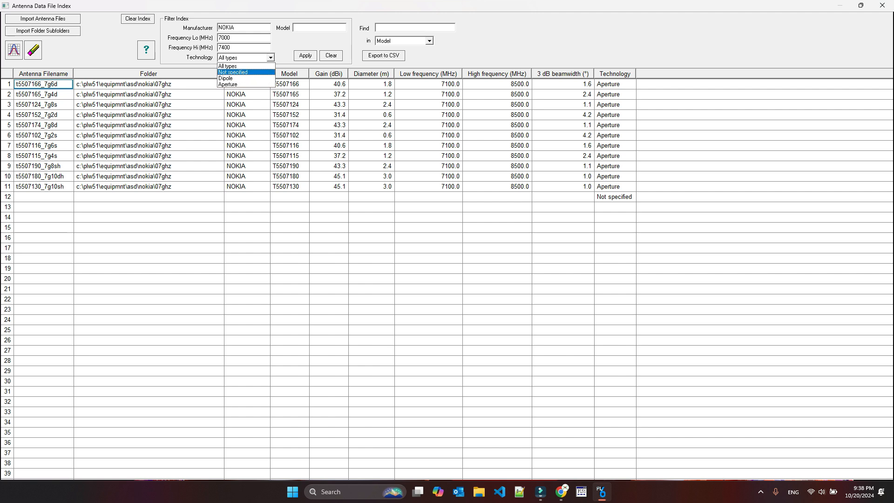
# Try filtering the antenna index by model 7105, and clear all filter values
pyautogui.click(313, 27)
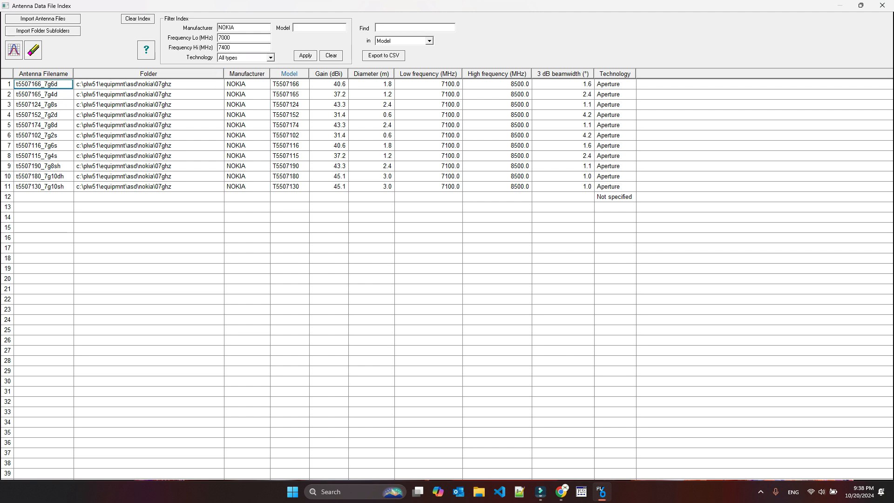
pyautogui.click(289, 135)
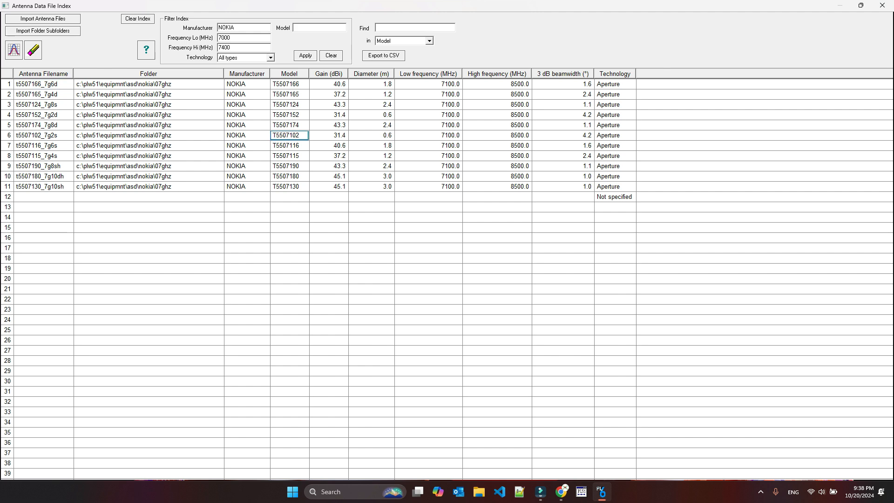
pyautogui.write('7105')
pyautogui.press('Return')
pyautogui.click(331, 55)
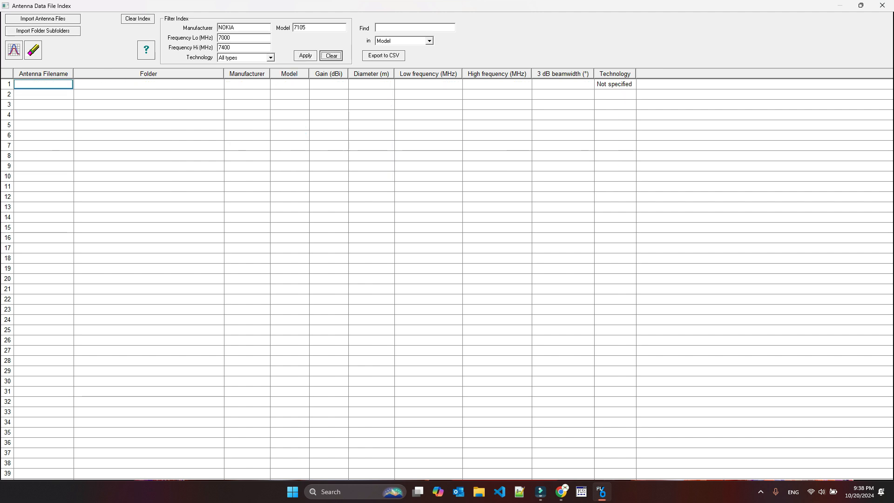
# Filter the antenna index to model T5507216 and select the matching antenna
pyautogui.click(289, 227)
pyautogui.write('T5507216')
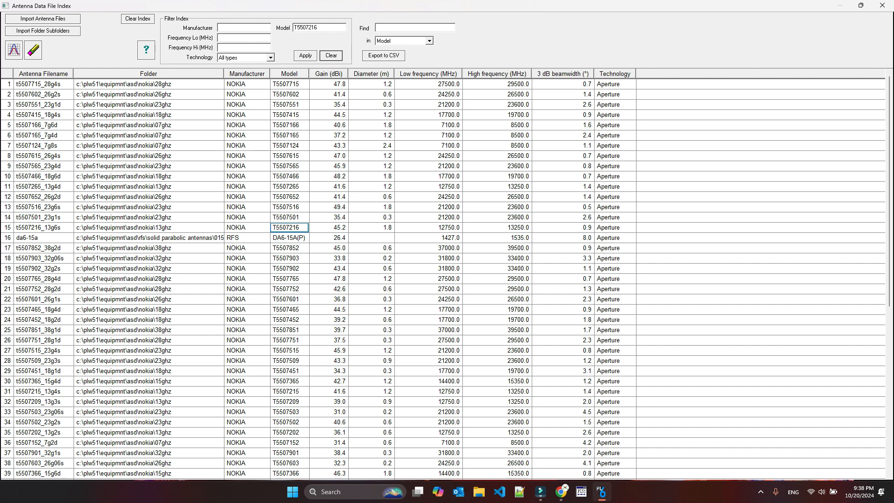
pyautogui.press('Return')
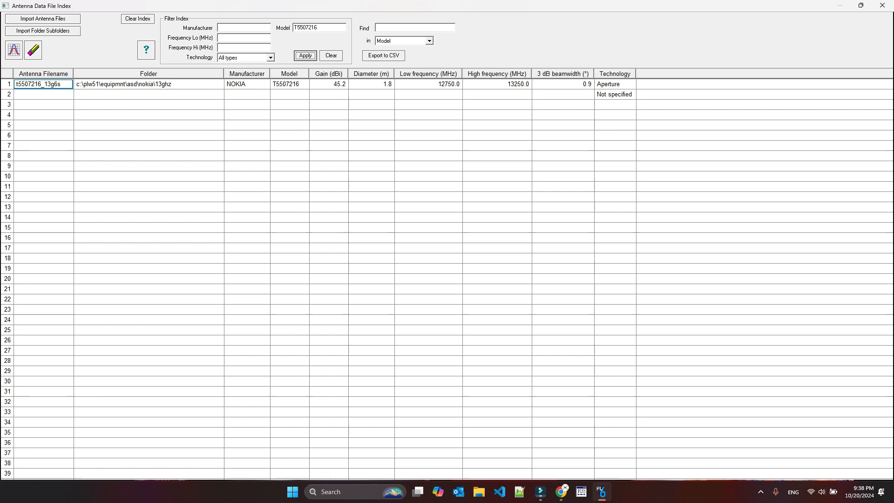
pyautogui.click(43, 84)
# Try Manufacturer as the Find criterion and set it to Antenna Filename
pyautogui.click(429, 41)
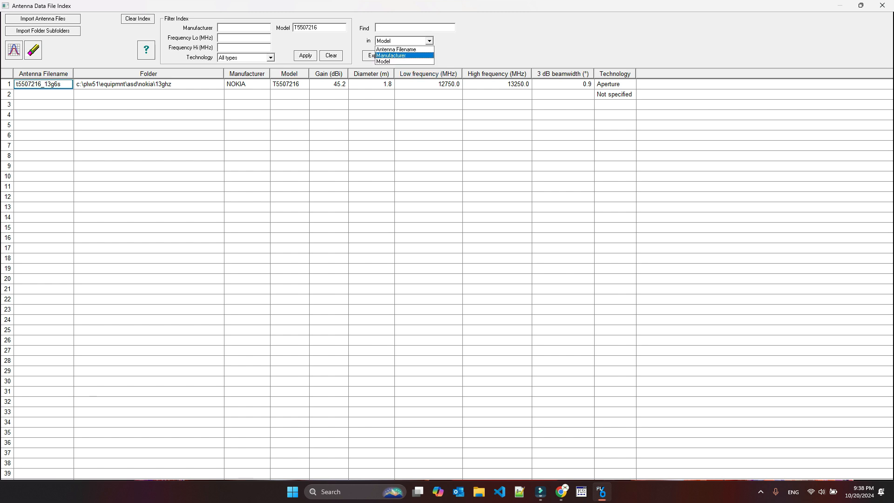
pyautogui.click(398, 55)
pyautogui.click(429, 41)
pyautogui.click(398, 49)
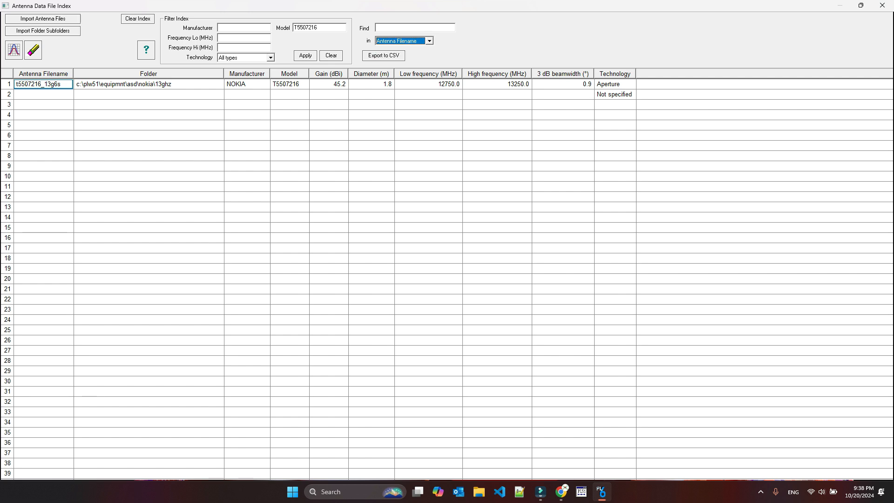
# Clear the model filter and filter the whole antenna index to the range 7000 to 7500 MHz
pyautogui.click(331, 56)
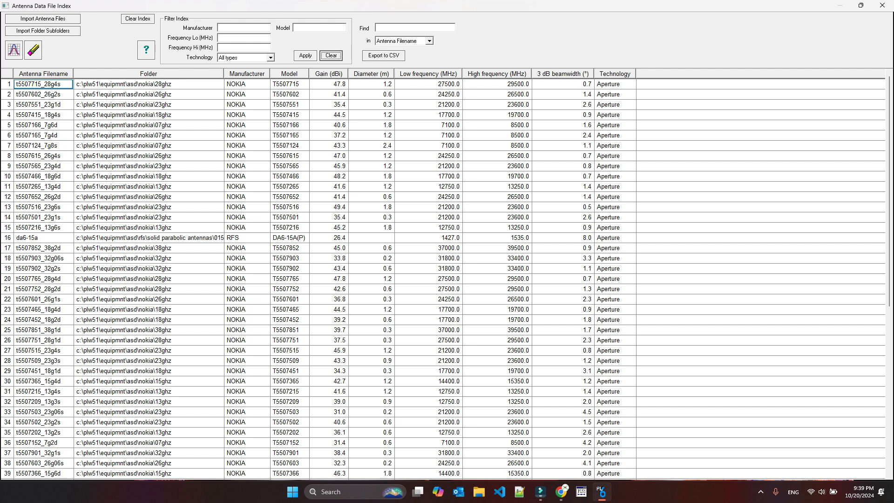
pyautogui.click(243, 28)
pyautogui.write('700')
pyautogui.write('7500')
pyautogui.click(305, 56)
# Export the filtered antenna list with column headers to the CSV file test on the Desktop, overwriting the existing file
pyautogui.click(383, 56)
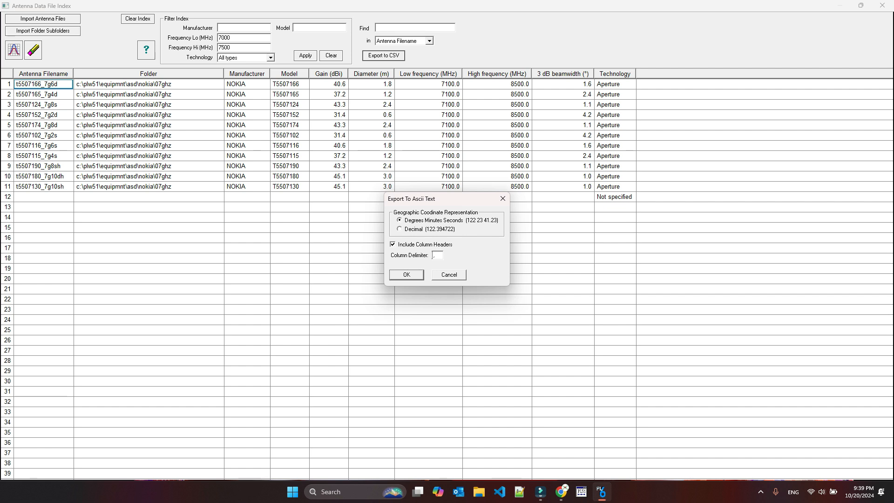
pyautogui.press('Return')
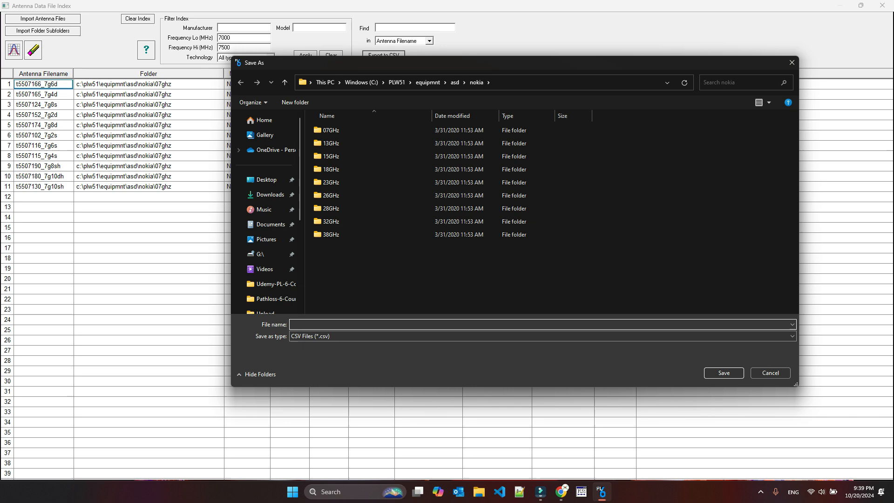
pyautogui.click(266, 180)
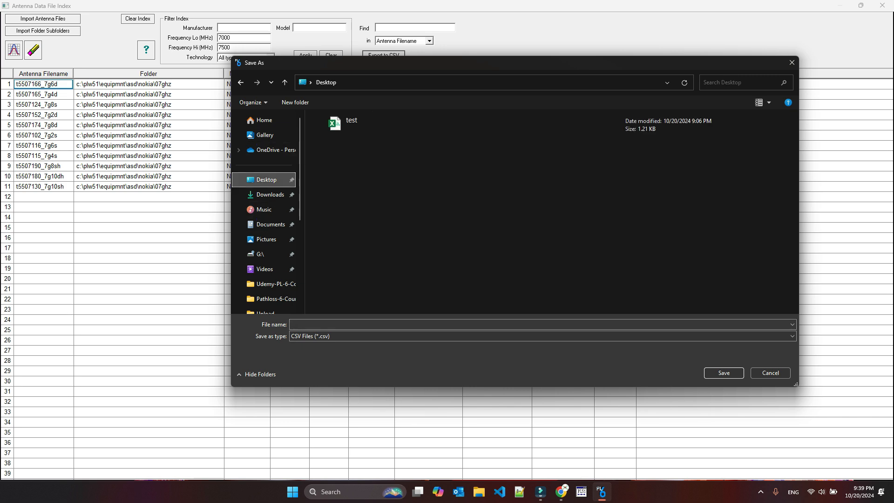
pyautogui.click(351, 123)
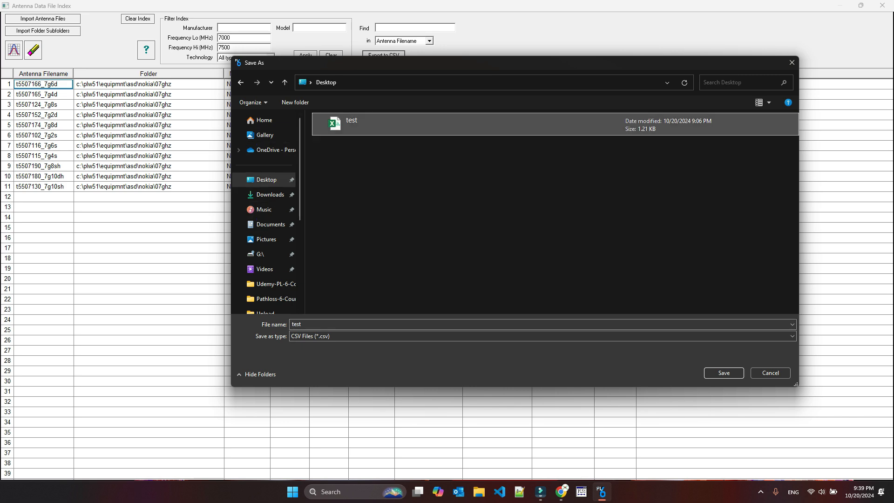
pyautogui.click(724, 373)
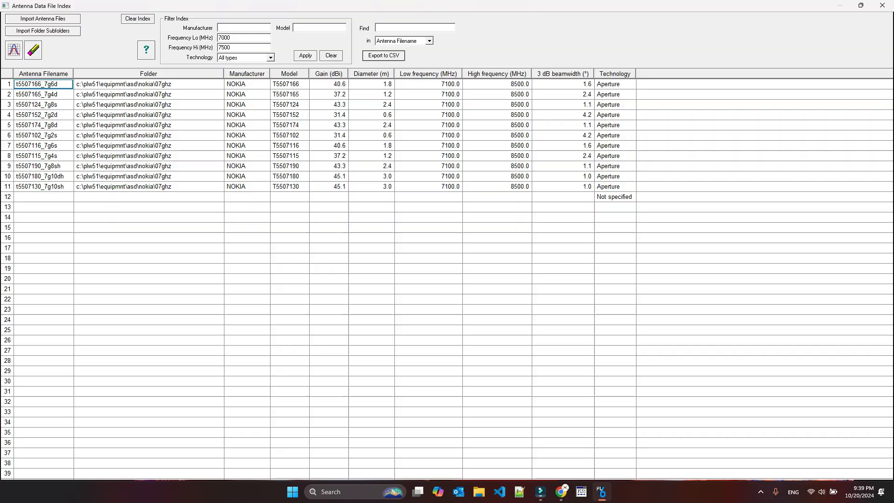
# Open the exported test file from the desktop in Excel, check its header and antenna rows, and close it
pyautogui.press('super+d')
pyautogui.doubleClick(17, 64)
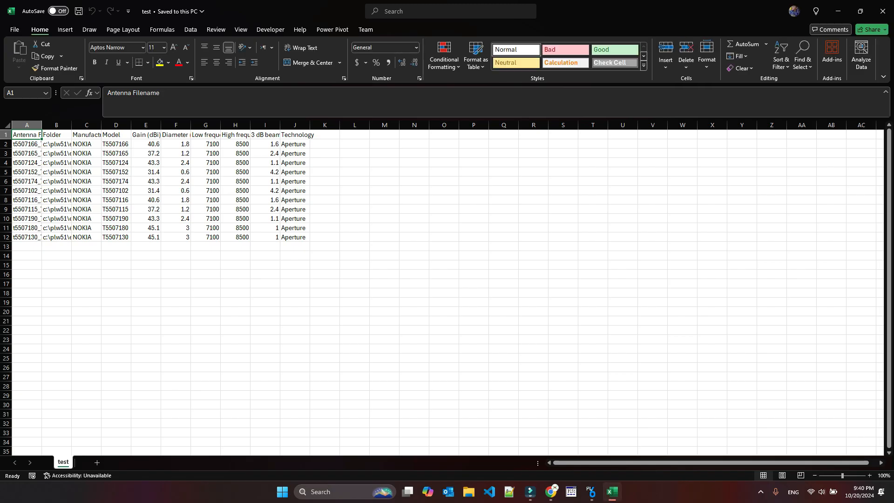
pyautogui.moveTo(27, 135); pyautogui.dragTo(298, 237)
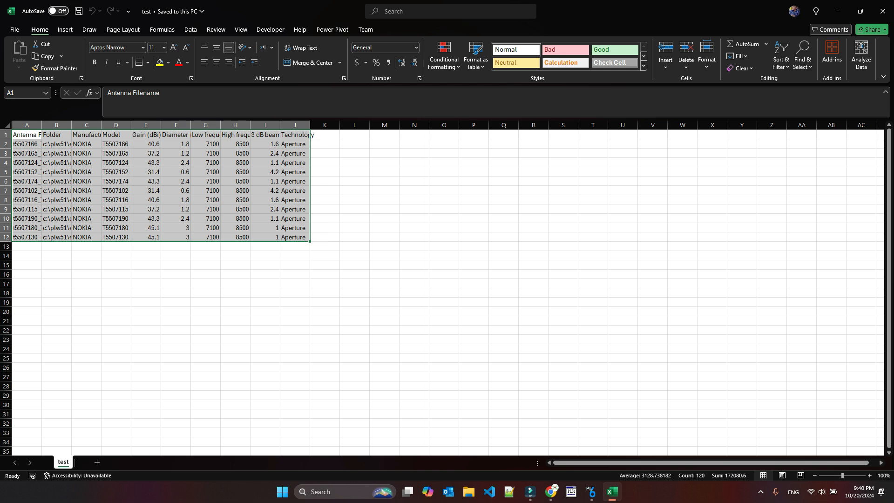
pyautogui.click(5, 237)
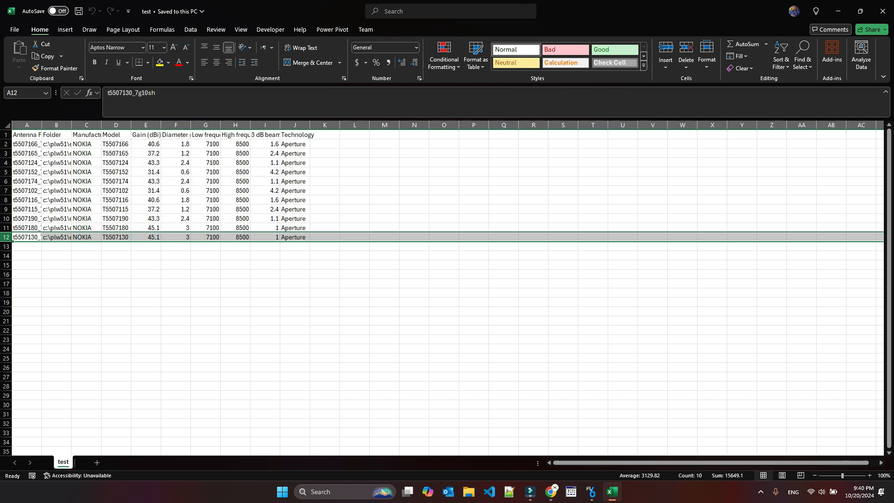
pyautogui.click(6, 135)
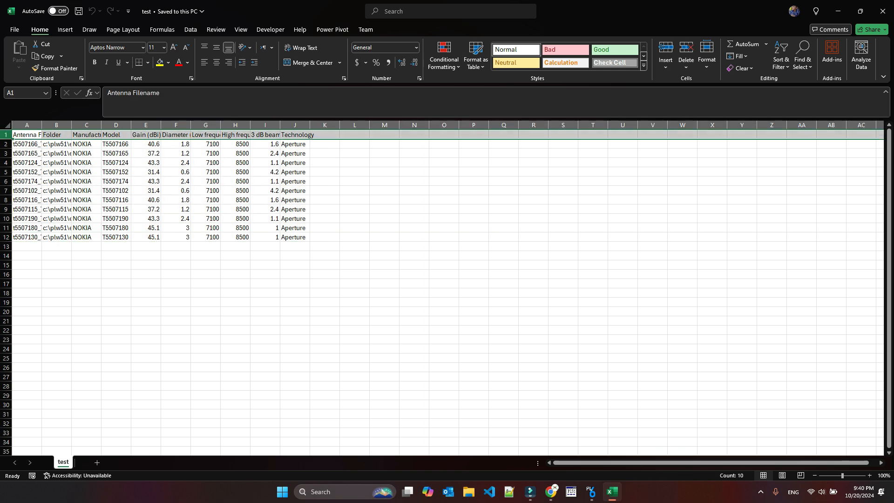
pyautogui.click(6, 144)
pyautogui.moveTo(6, 144); pyautogui.dragTo(6, 237)
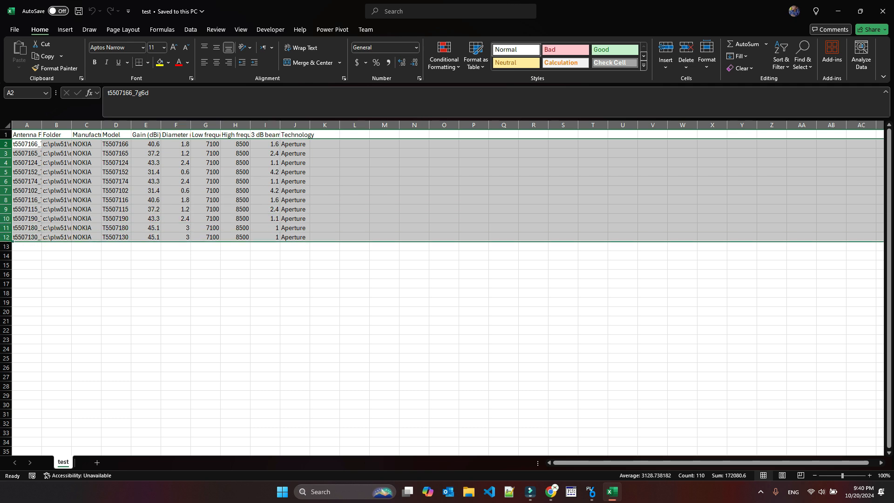
pyautogui.click(883, 10)
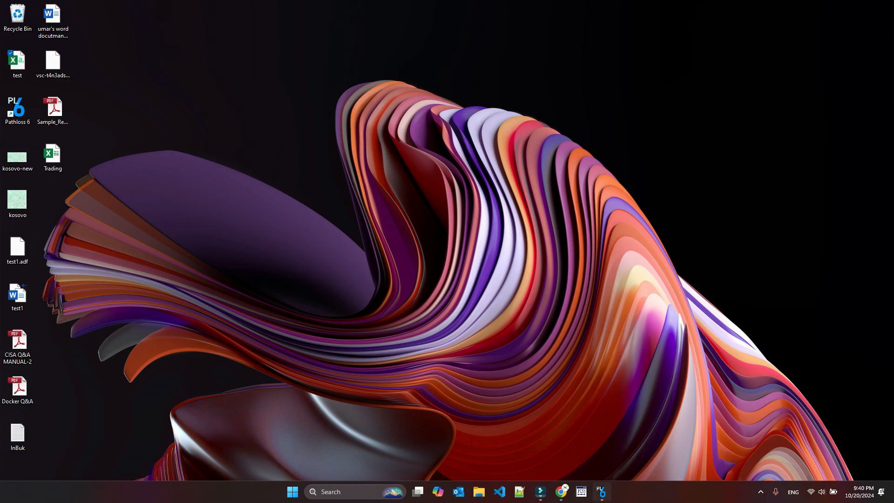
# Reopen the Antenna Data File Index in Pathloss 6 and bring up its help documentation
pyautogui.click(33, 16)
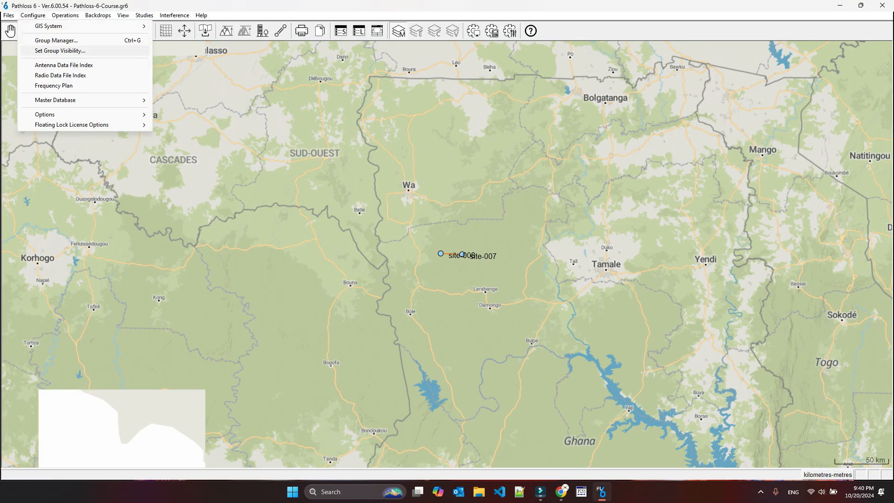
pyautogui.click(65, 65)
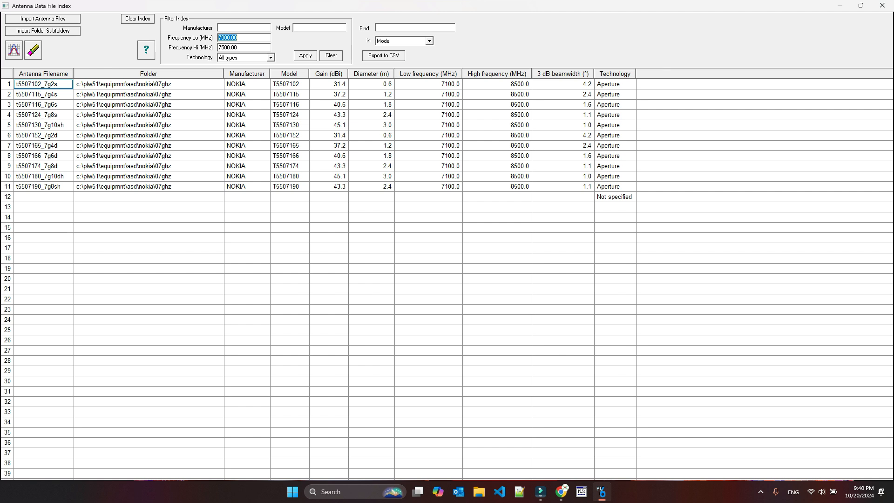
pyautogui.click(146, 50)
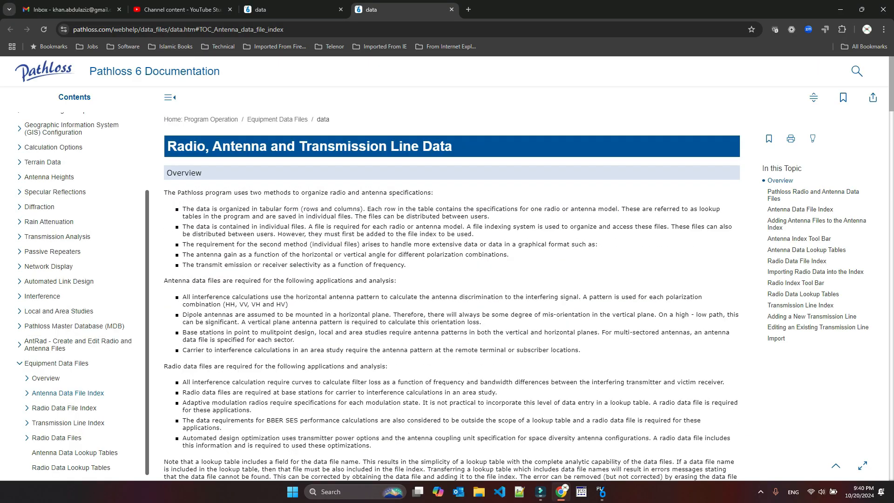
# Read through the Radio, Antenna and Transmission Line Data help page, including the antenna data file index sections
pyautogui.scroll(-20, 451, 279)
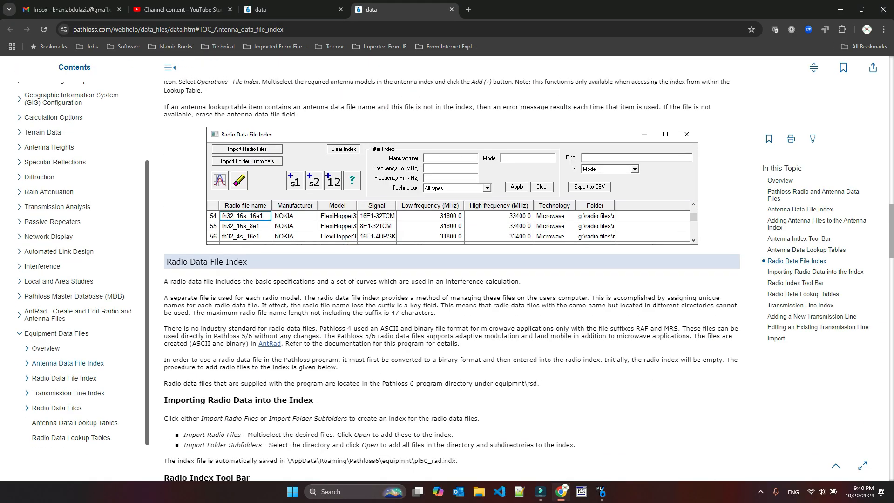
pyautogui.scroll(-4, 452, 279)
pyautogui.scroll(13, 451, 279)
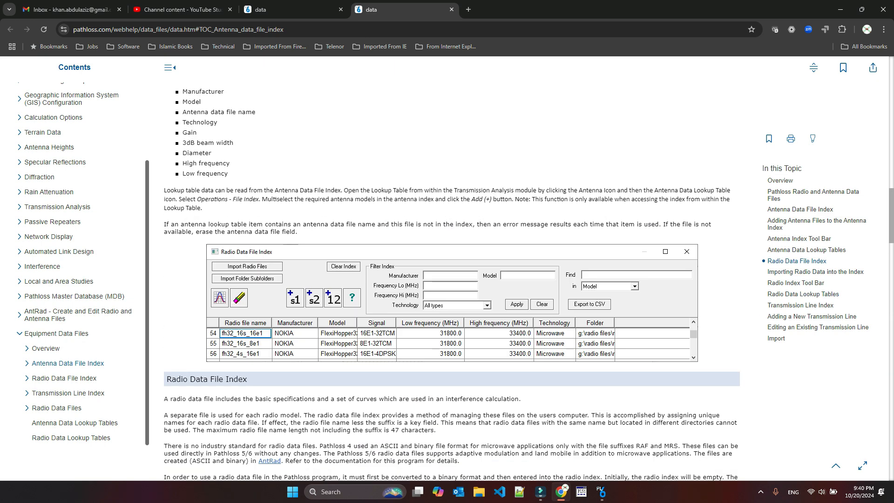
pyautogui.scroll(20, 452, 279)
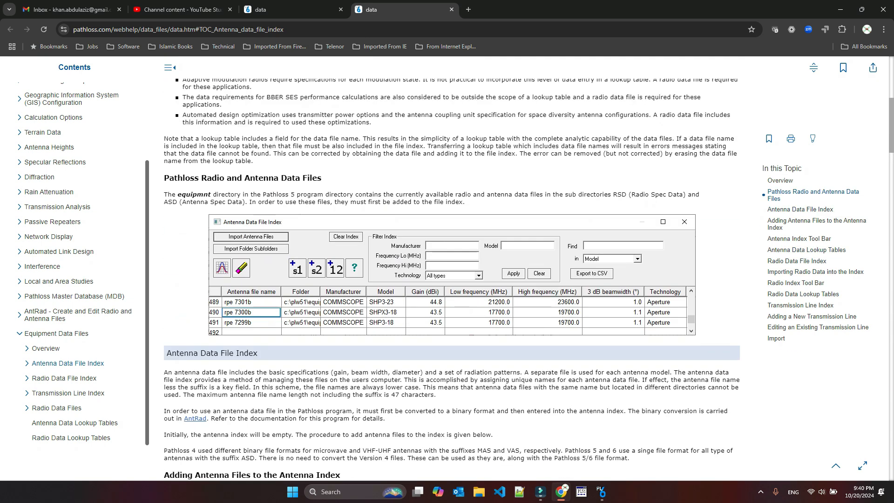
pyautogui.scroll(-4, 452, 280)
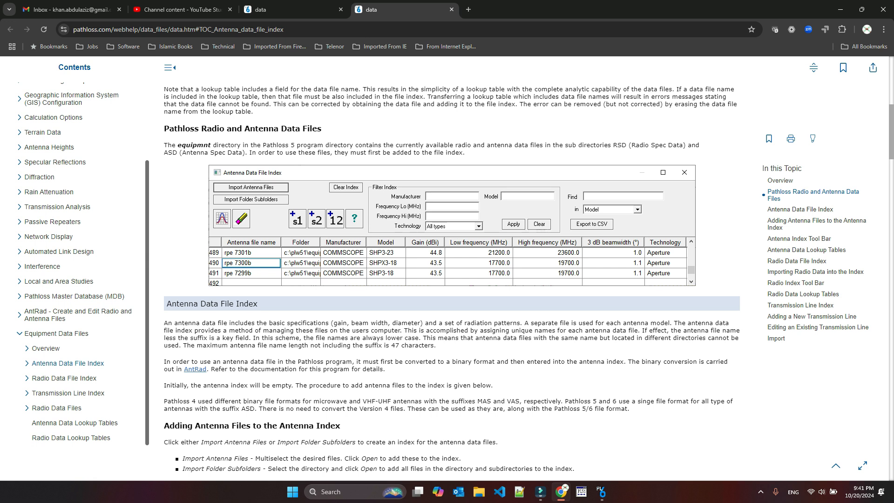
pyautogui.scroll(-20, 452, 279)
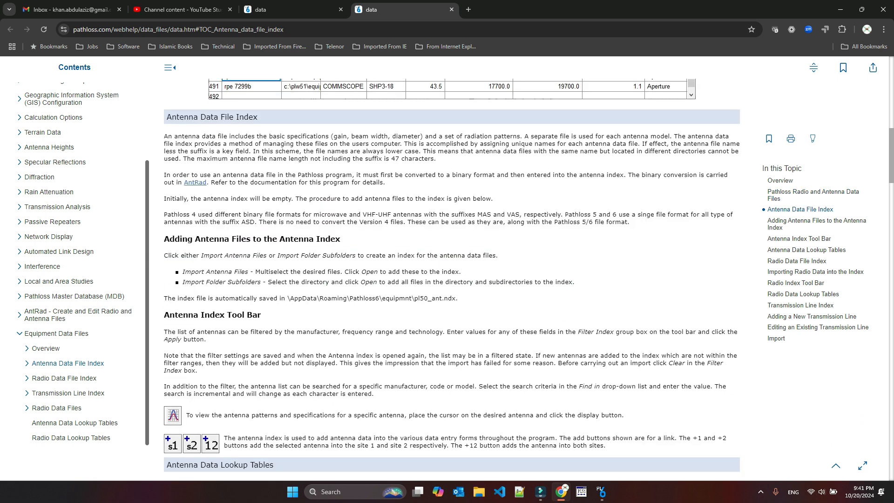
pyautogui.scroll(-15, 452, 280)
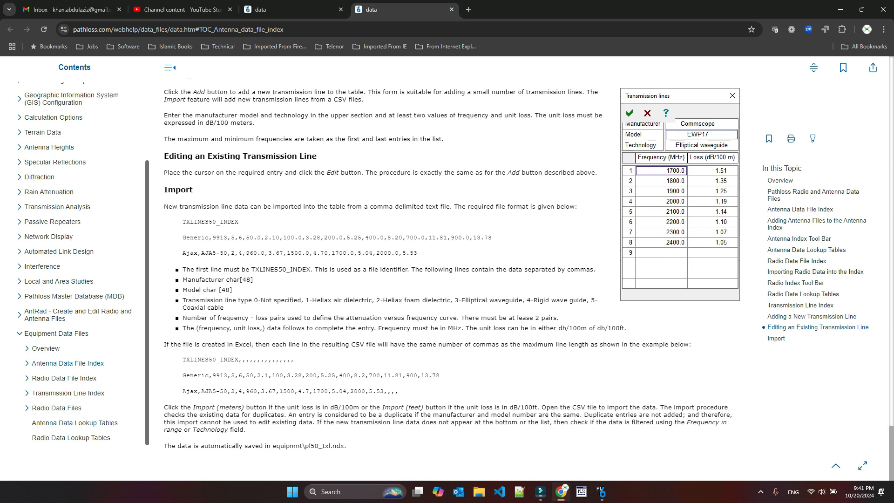
# Close both help pages, minimize the browser, and close the Antenna Data File Index in Pathloss 6 to return to the network map
pyautogui.hotkey('ctrl', 'w')
pyautogui.hotkey('ctrl', 'w')
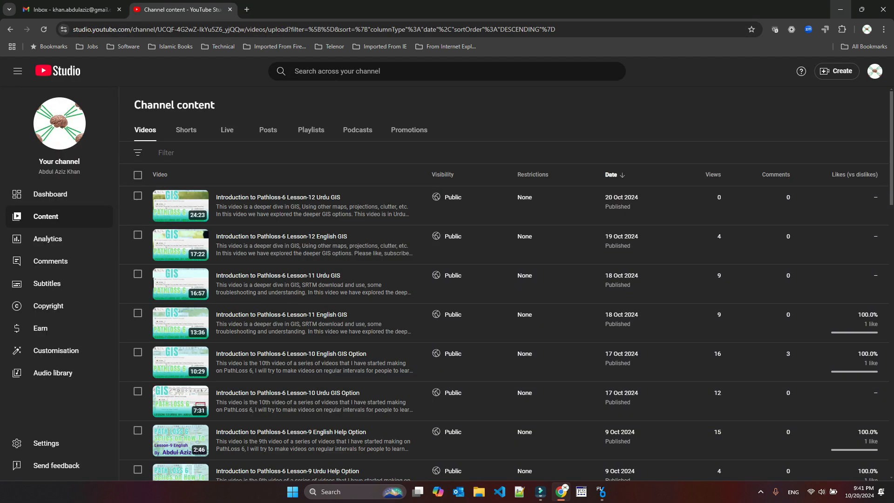
pyautogui.click(840, 9)
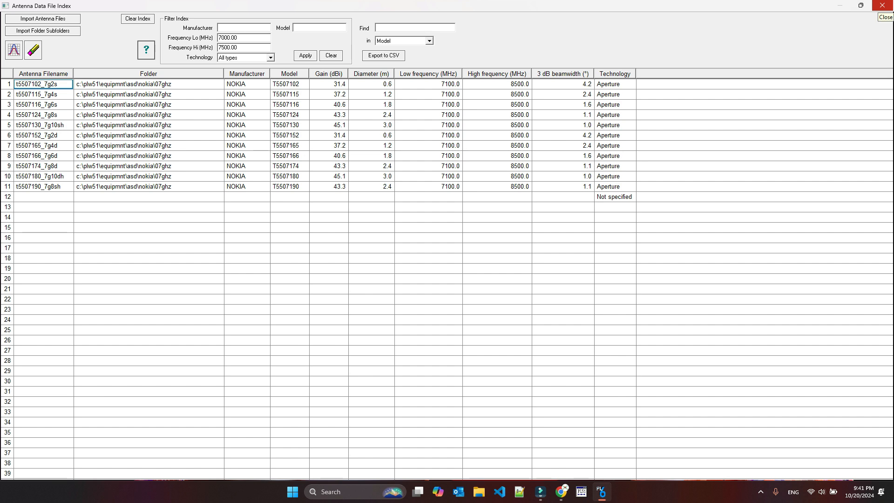
pyautogui.click(882, 5)
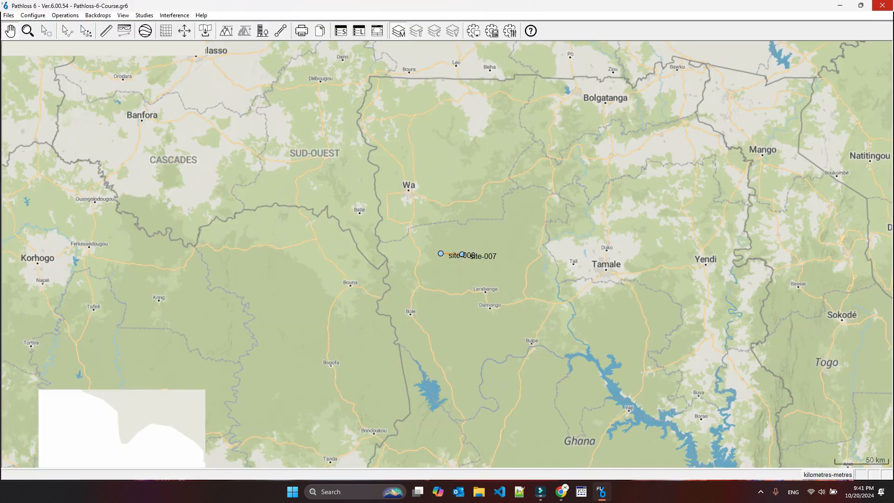
pyautogui.moveTo(705, 266); pyautogui.dragTo(539, 244)
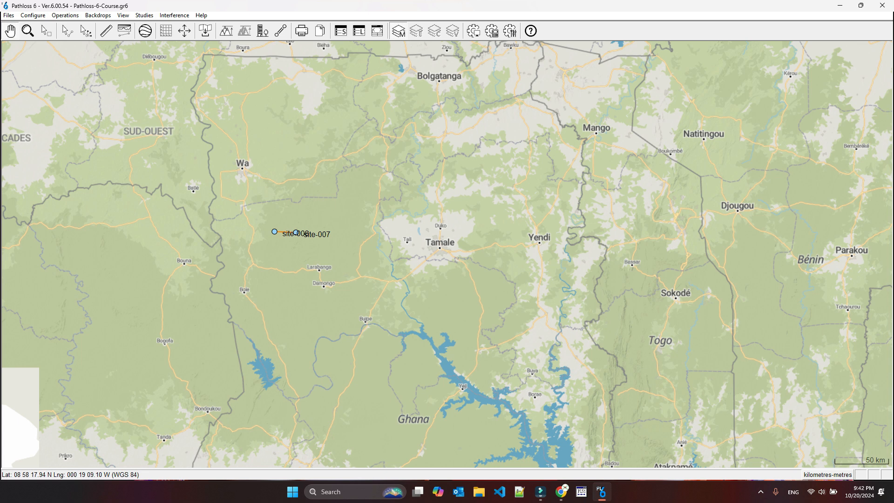
pyautogui.scroll(-1, 492, 294)
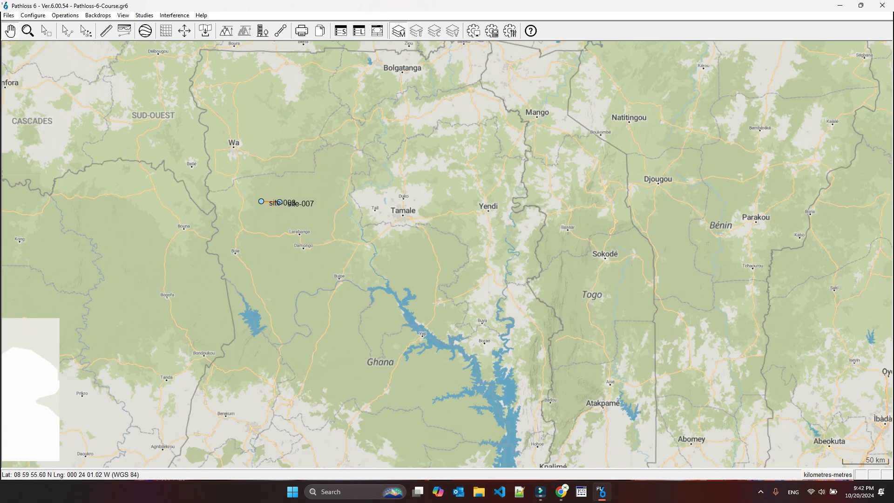
pyautogui.scroll(-1, 443, 241)
pyautogui.moveTo(447, 254); pyautogui.dragTo(439, 223)
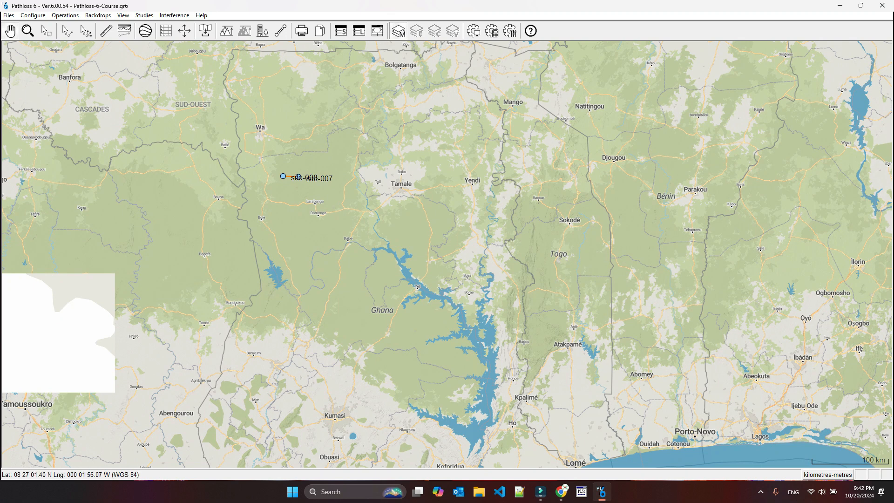